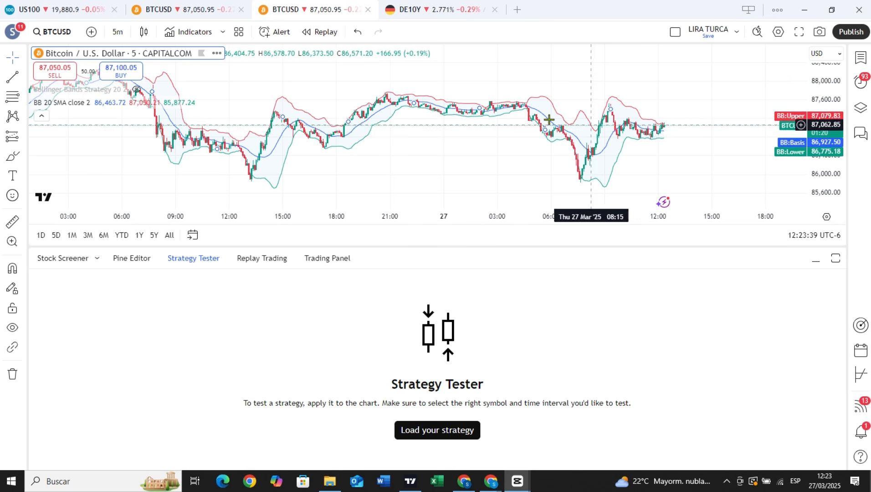
# Look through the index symbols and their data providers in the symbol search, leaving the chart's symbol as it is.
pyautogui.moveTo(77, 94)
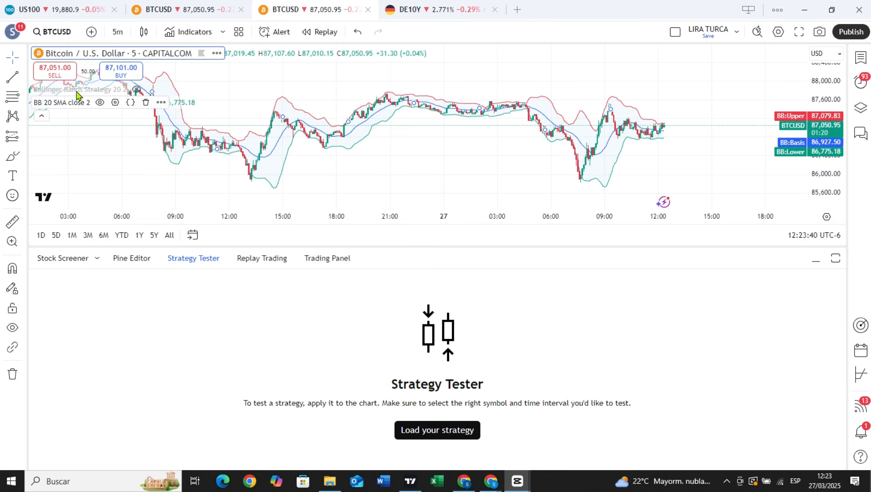
pyautogui.click(70, 57)
pyautogui.scroll(-3, 469, 219)
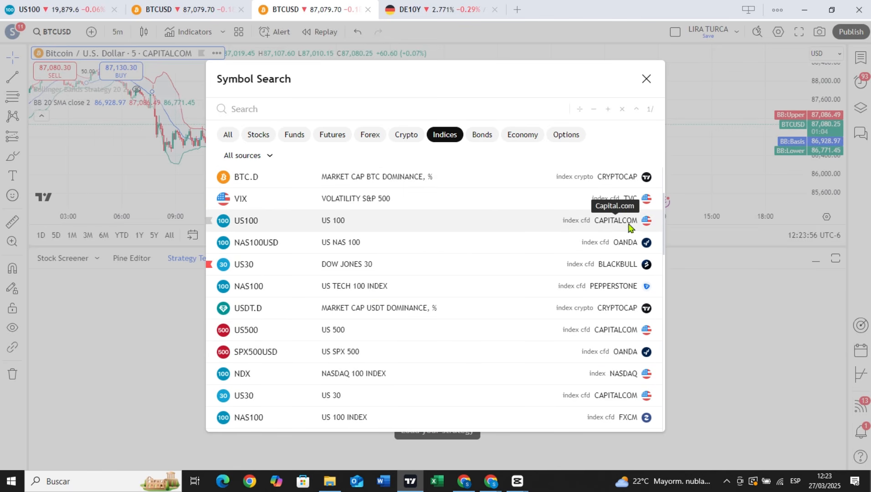
pyautogui.click(647, 80)
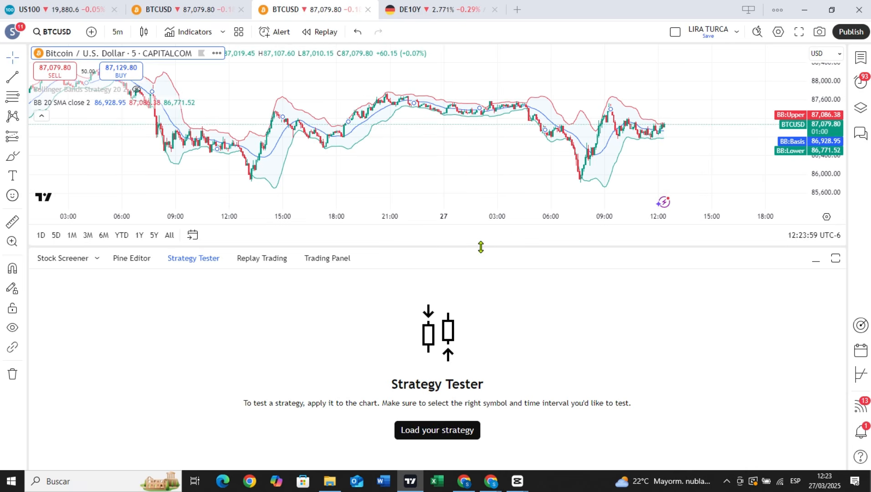
# Preview the Bollinger Bands Strategy on an enlarged chart, and hide both that strategy and the BB 20 SMA indicator.
pyautogui.moveTo(481, 246); pyautogui.dragTo(490, 305)
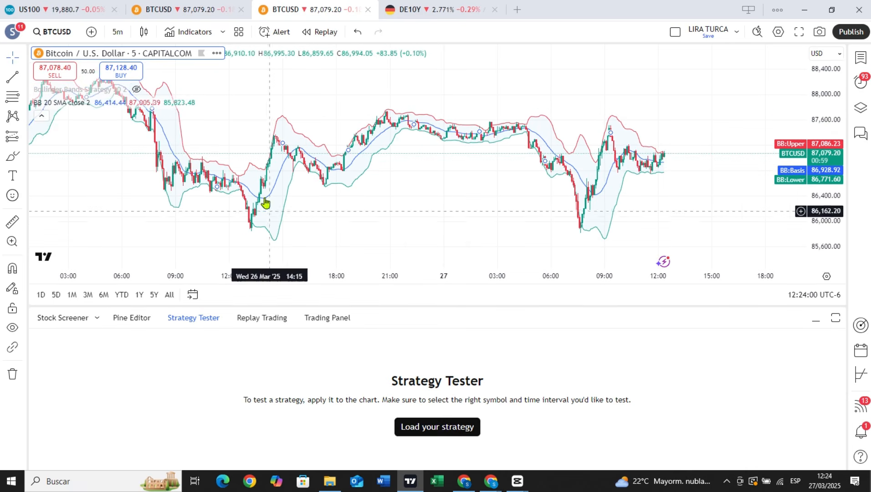
pyautogui.moveTo(405, 189); pyautogui.dragTo(473, 203)
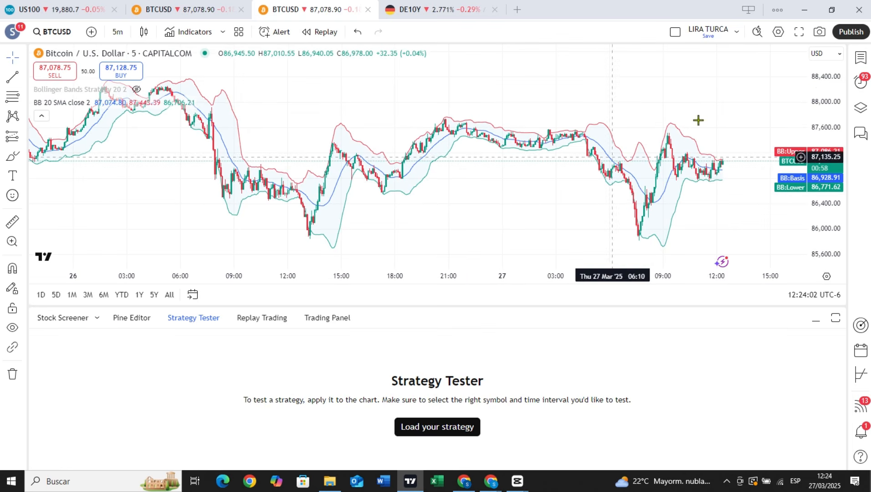
pyautogui.moveTo(828, 103); pyautogui.dragTo(828, 135)
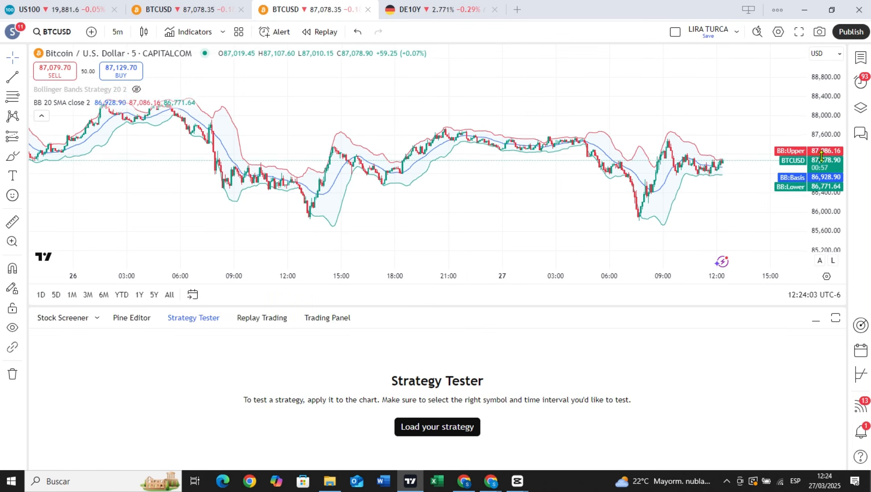
pyautogui.moveTo(525, 185); pyautogui.dragTo(545, 201)
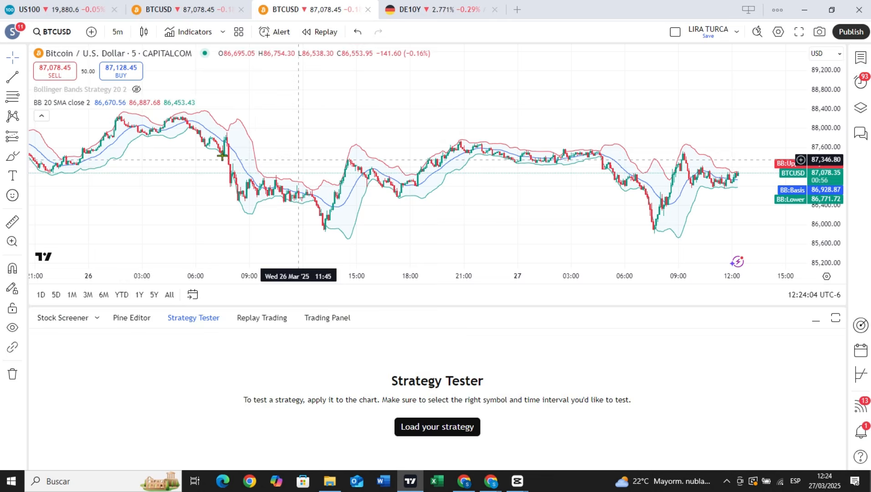
pyautogui.click(137, 90)
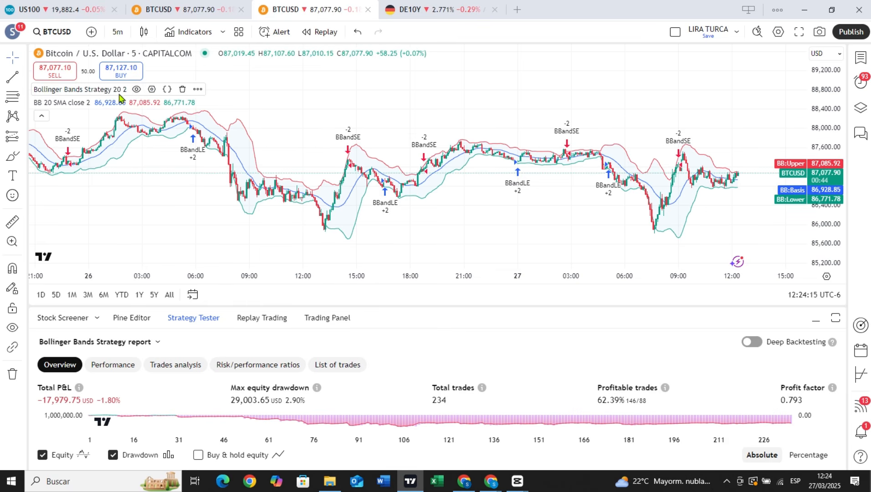
pyautogui.click(137, 90)
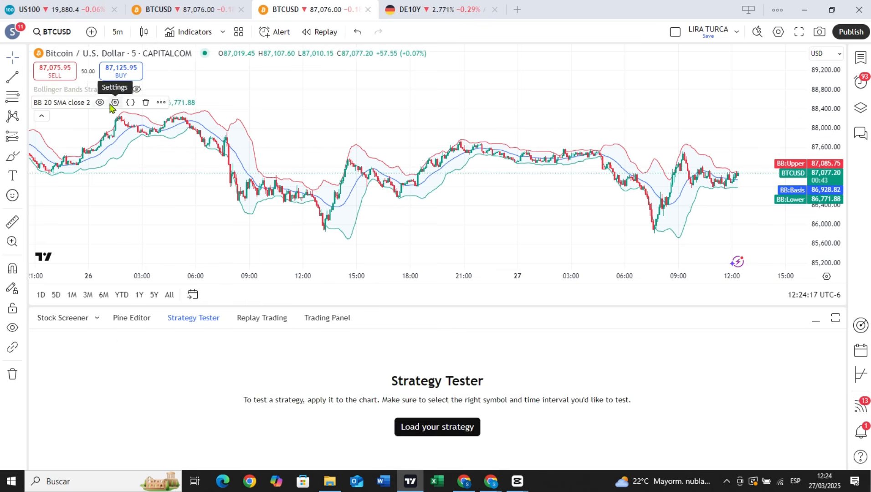
pyautogui.click(100, 103)
# Examine the built-in technical indicators available for the chart.
pyautogui.click(194, 32)
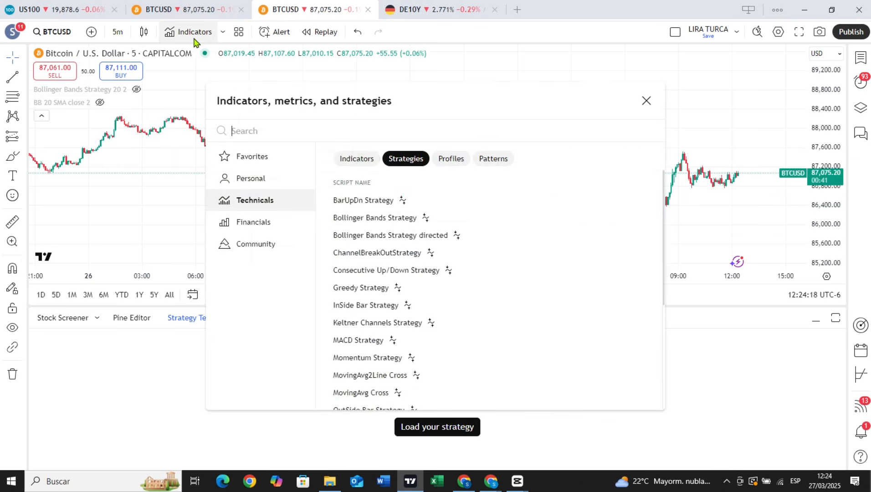
pyautogui.click(345, 156)
pyautogui.click(398, 160)
pyautogui.click(360, 159)
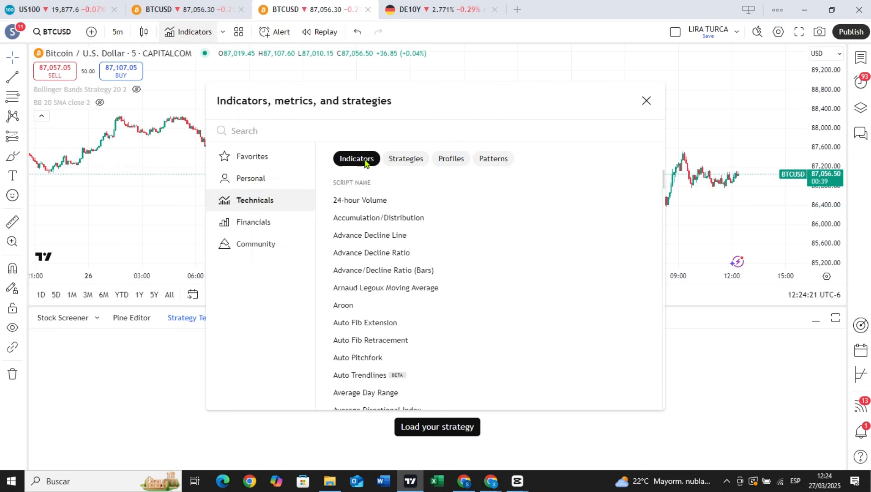
pyautogui.scroll(-3, 462, 234)
pyautogui.scroll(-10, 462, 234)
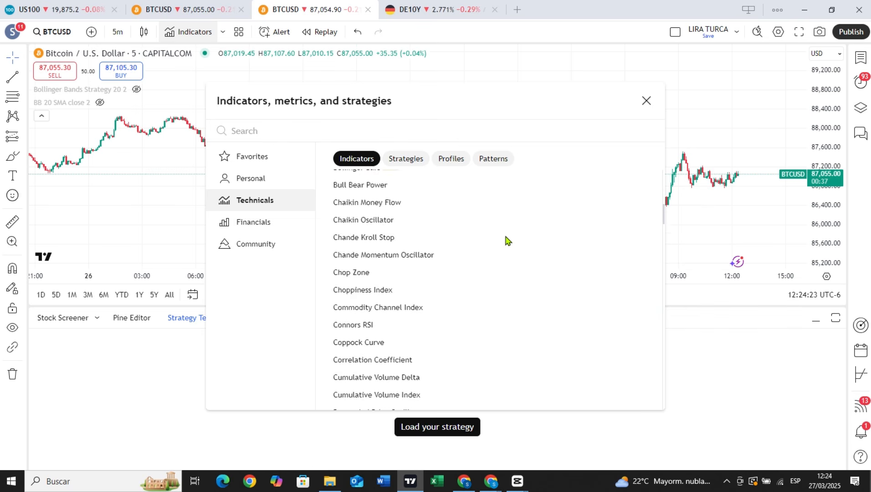
pyautogui.scroll(-8, 511, 237)
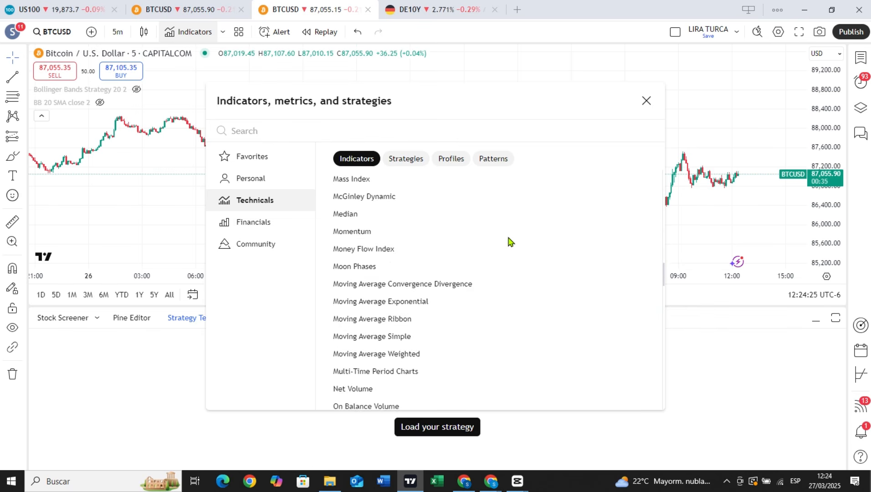
# Add the built-in Volty Expan Close Strategy to the BTCUSD chart.
pyautogui.click(404, 164)
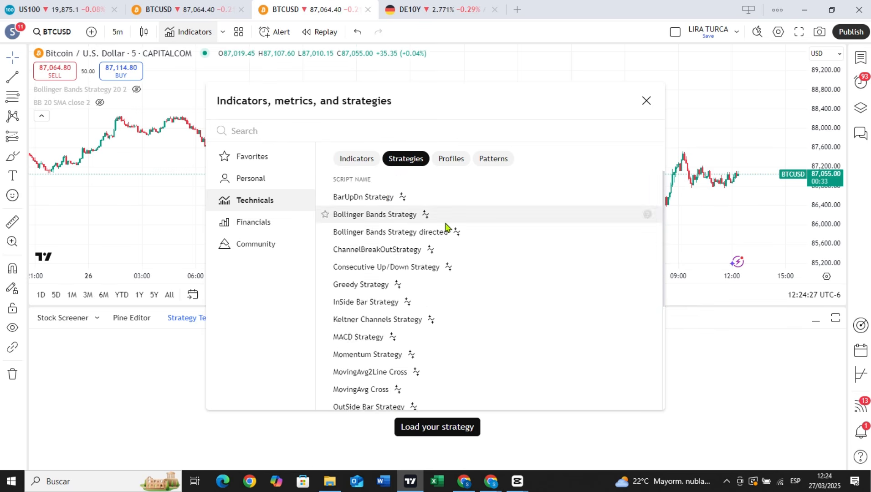
pyautogui.scroll(-4, 462, 227)
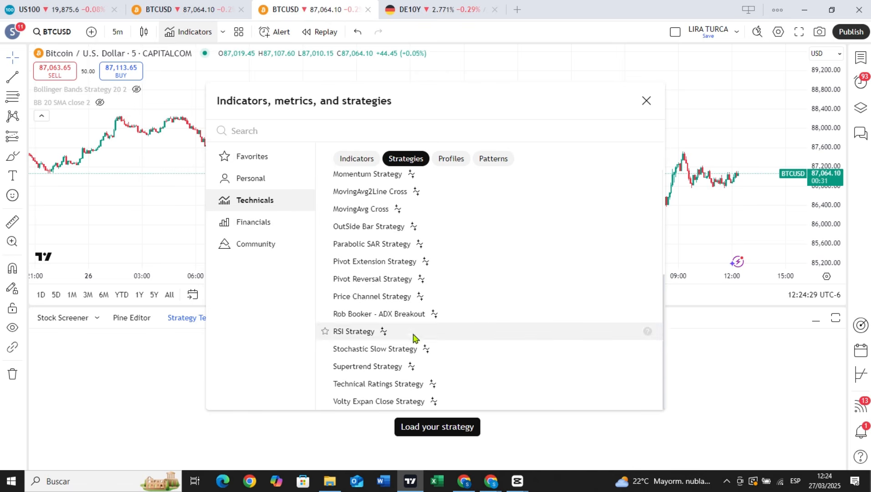
pyautogui.click(427, 402)
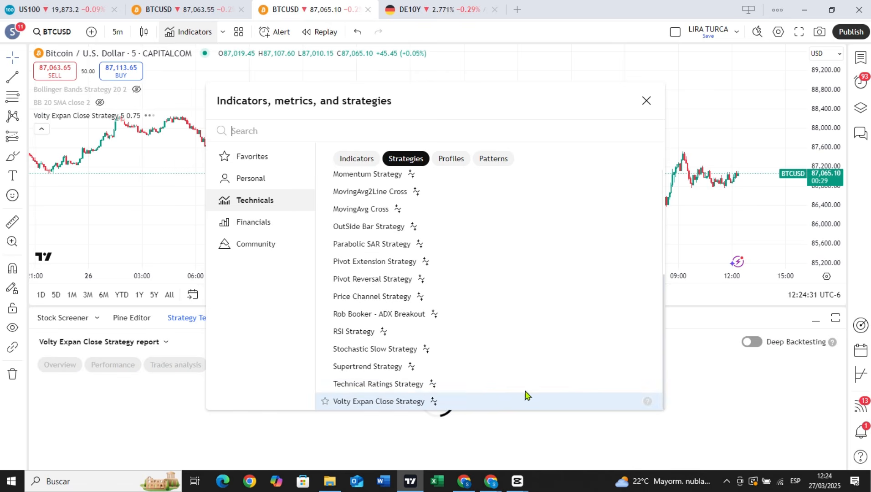
pyautogui.click(646, 101)
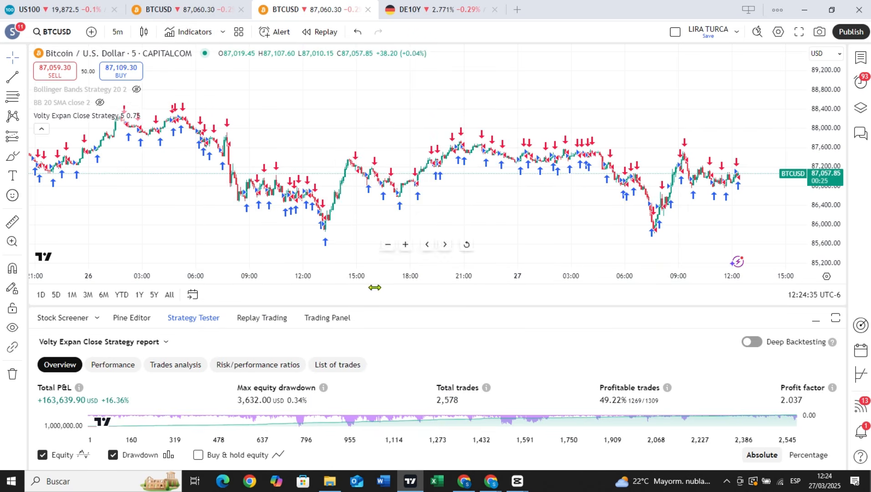
# Enlarge the strategy report area and change the chart interval to 1 minute.
pyautogui.moveTo(379, 304); pyautogui.dragTo(426, 227)
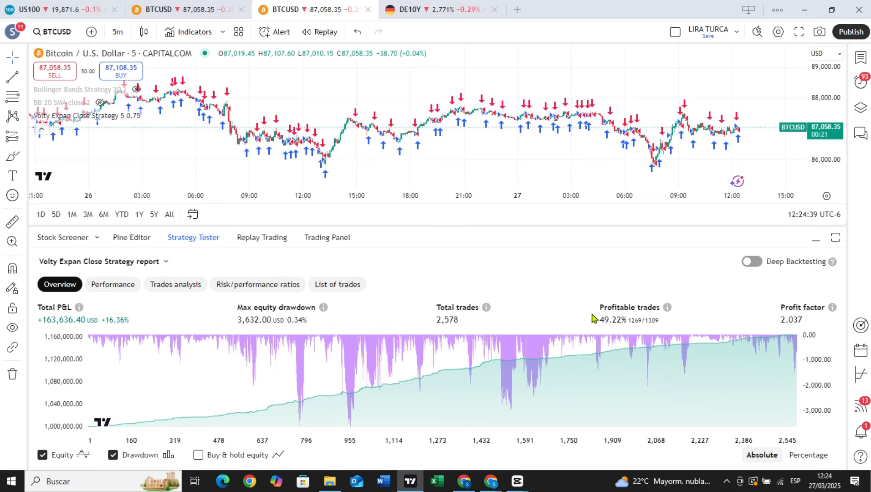
pyautogui.click(135, 54)
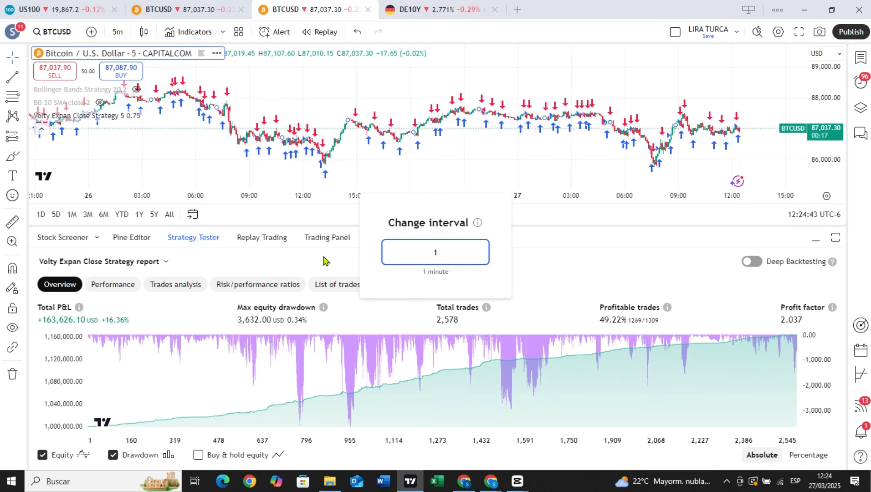
pyautogui.press('Return')
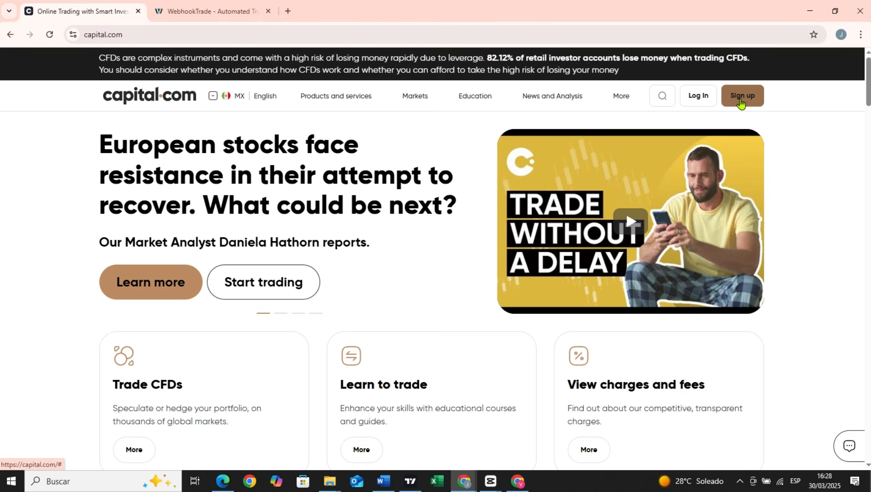
# View the Capital.com sign-up form, dismiss it, and review the home page's market list and customer reviews.
pyautogui.click(743, 96)
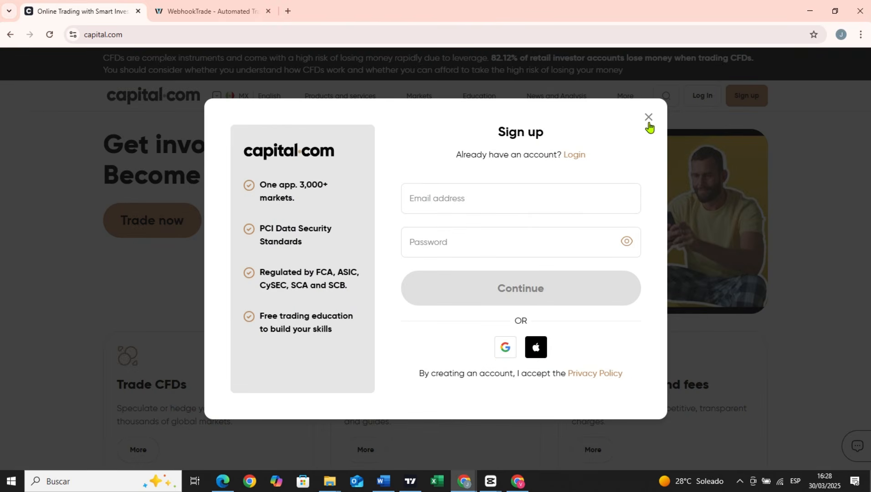
pyautogui.click(649, 120)
pyautogui.scroll(-10, 748, 328)
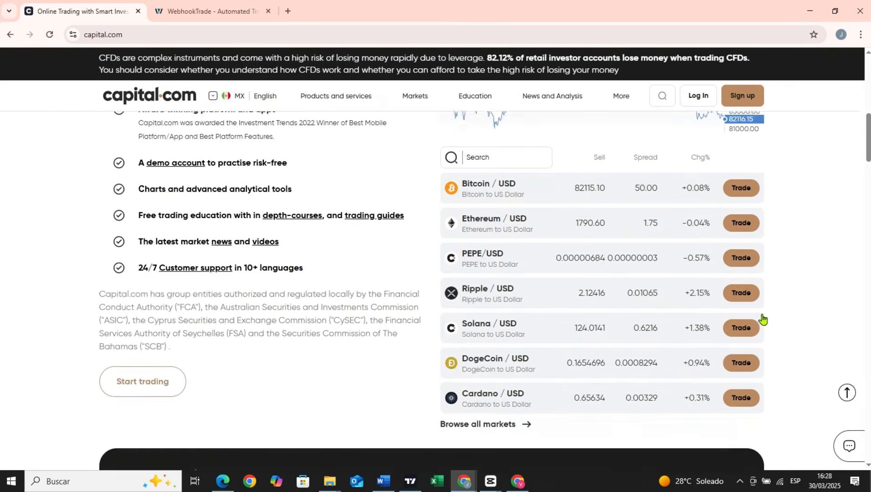
pyautogui.scroll(-7, 763, 319)
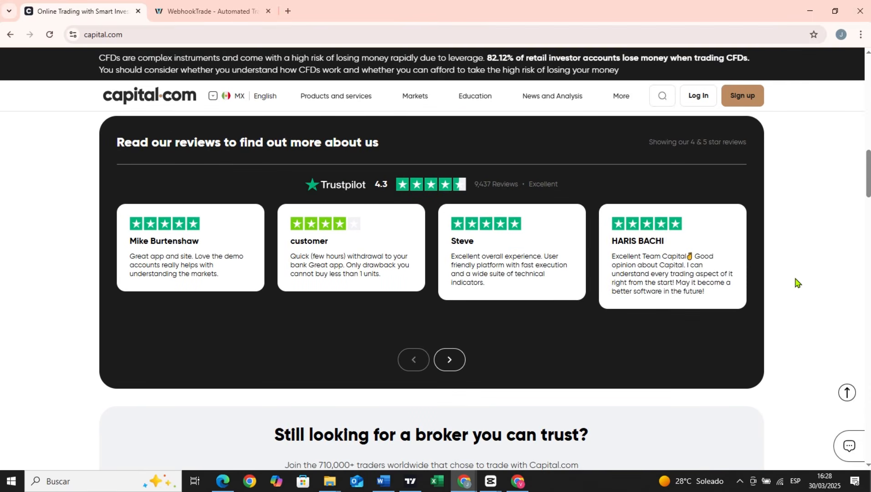
# Switch to the WebhookTrade site, view the last introductory slide, and bring up the registration form.
pyautogui.click(187, 3)
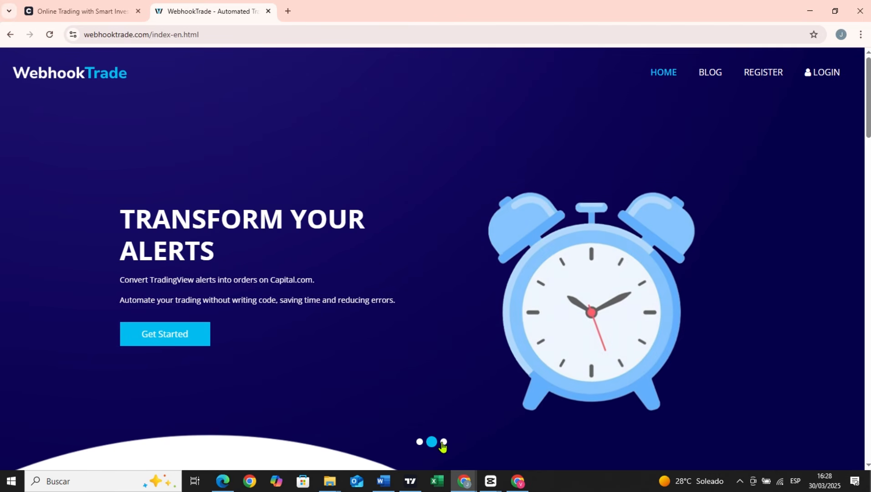
pyautogui.click(444, 442)
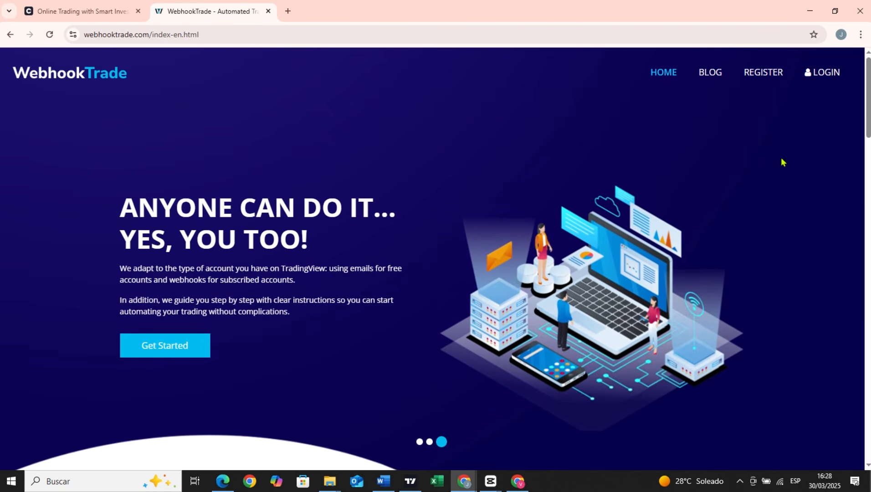
pyautogui.click(767, 78)
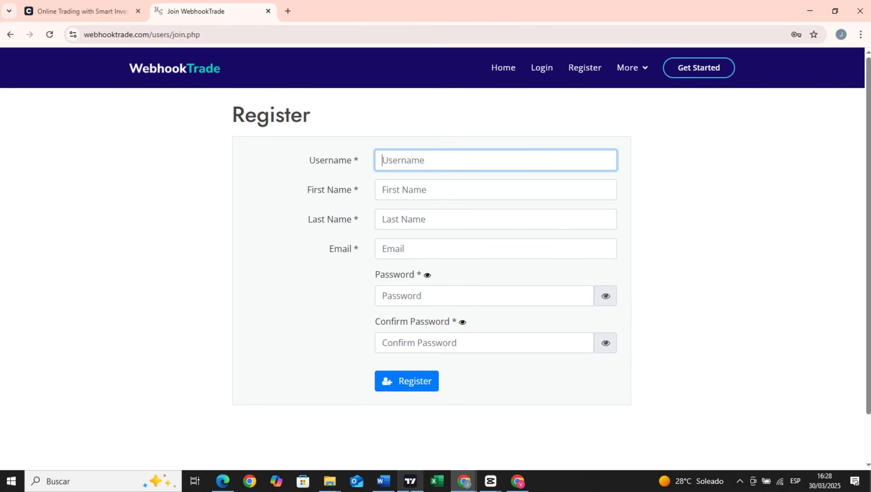
# Switch back to TradingView and open the Trading Panel for the BTCUSD chart.
pyautogui.click(410, 489)
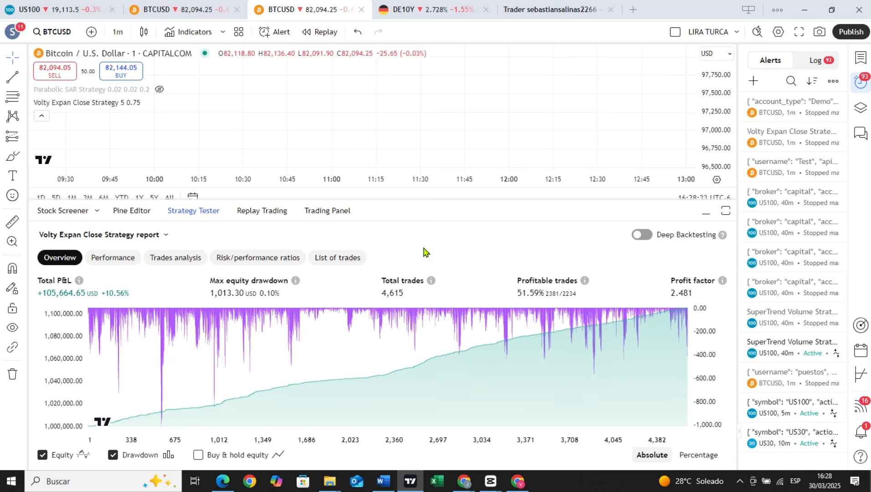
pyautogui.click(340, 213)
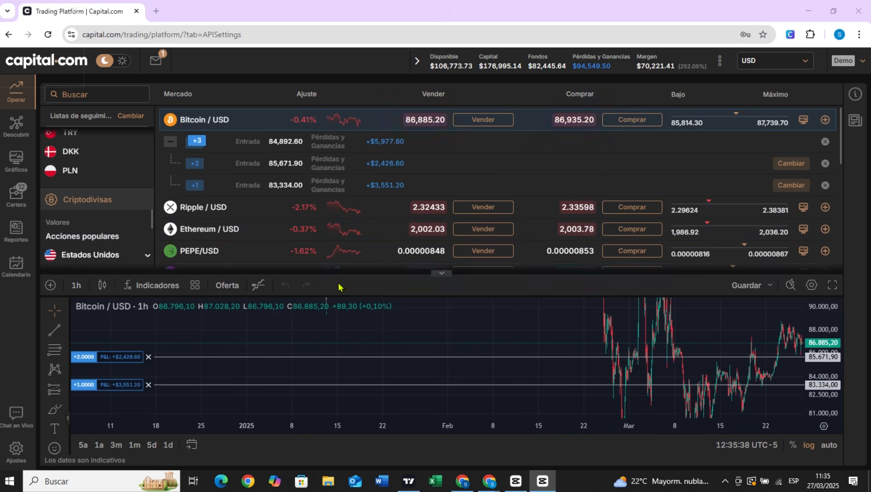
# Check the API integrations and two-factor authentication settings of the Capital.com account.
pyautogui.click(23, 448)
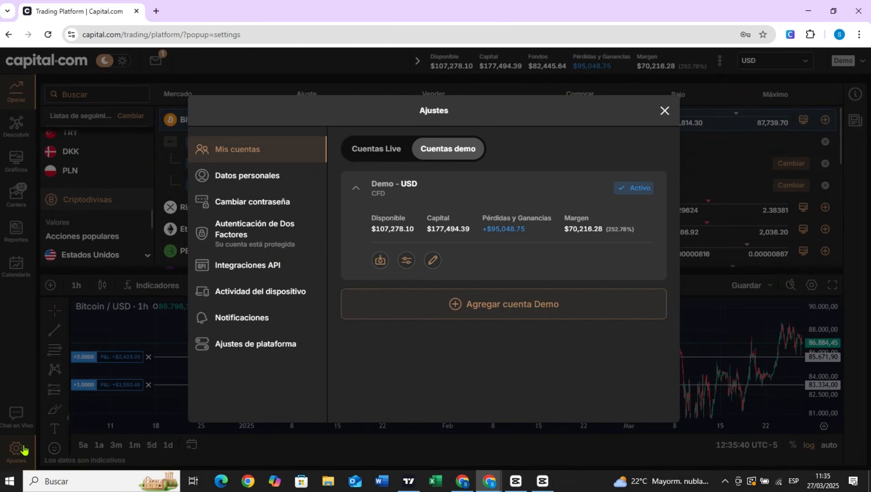
pyautogui.click(288, 273)
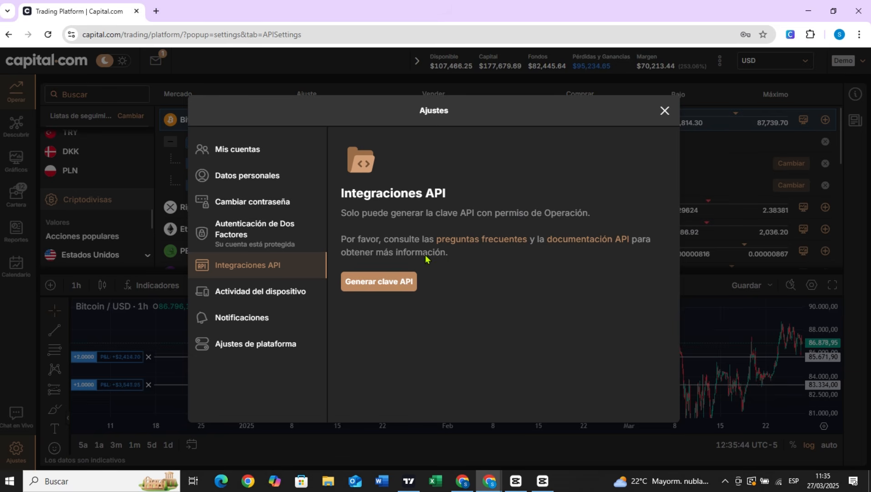
pyautogui.click(291, 246)
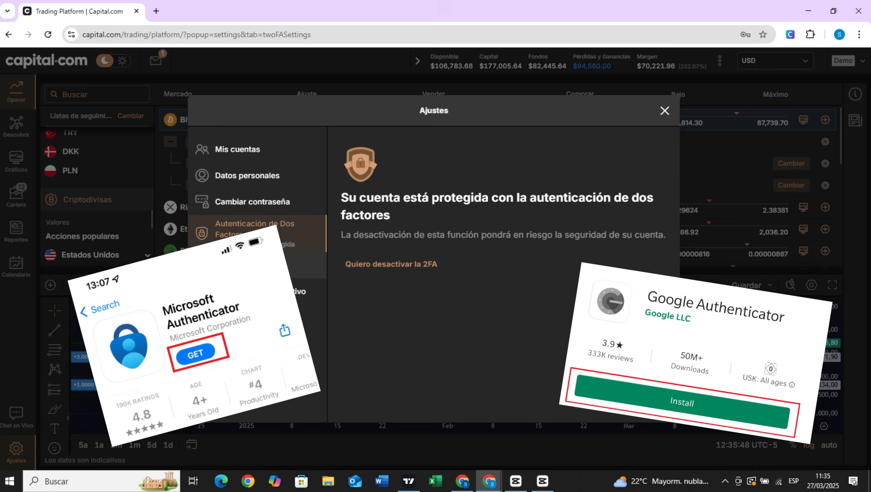
# Generate a new Capital.com API key named Test, entering a custom key password and the two-factor verification code.
pyautogui.click(279, 274)
pyautogui.click(379, 281)
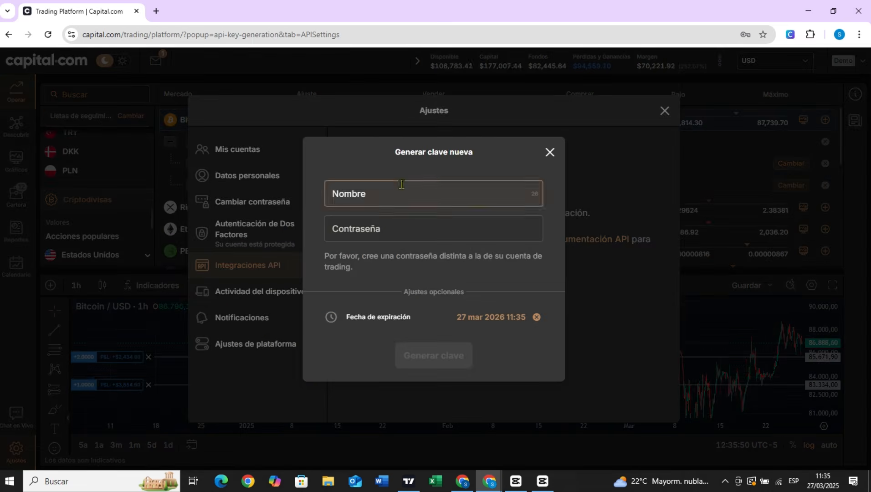
pyautogui.click(401, 184)
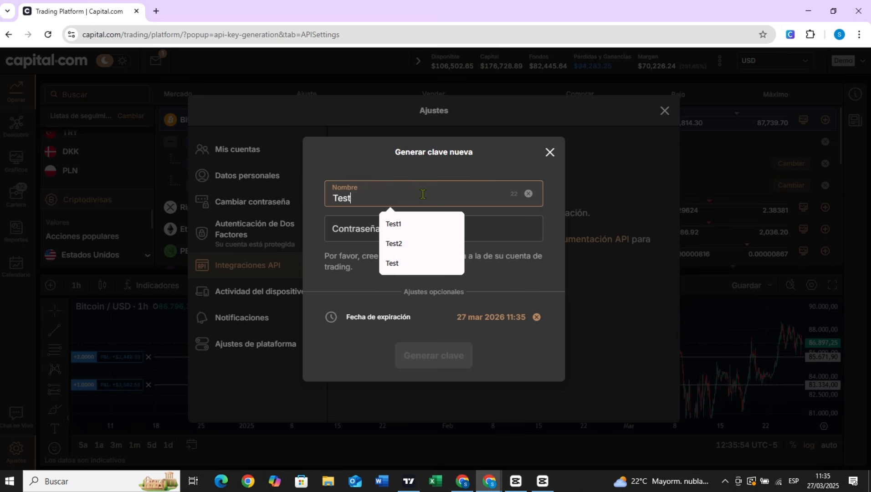
pyautogui.press('Tab')
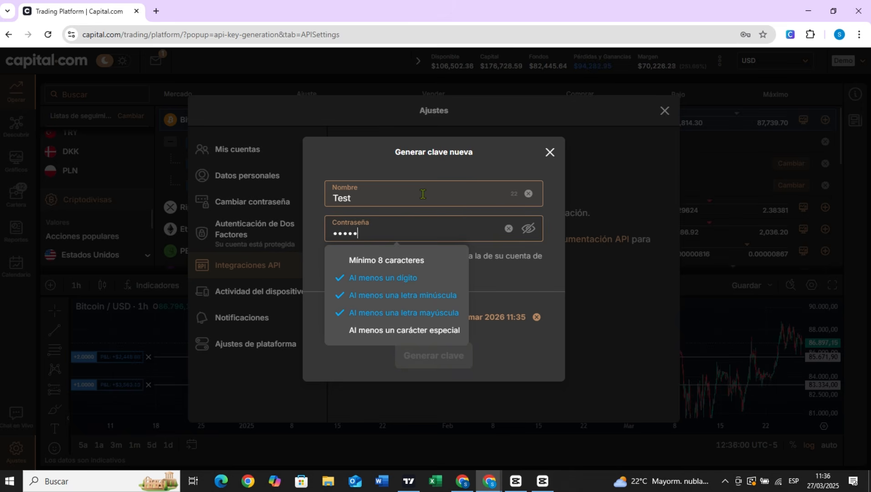
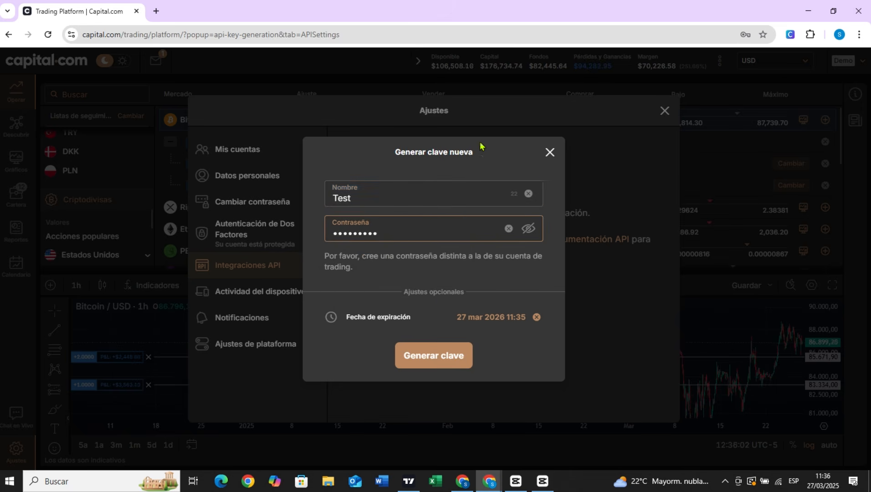
pyautogui.click(528, 230)
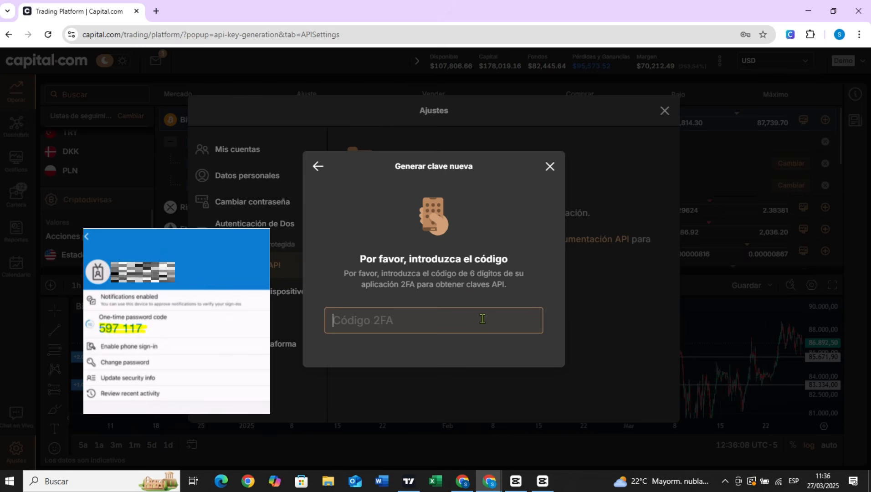
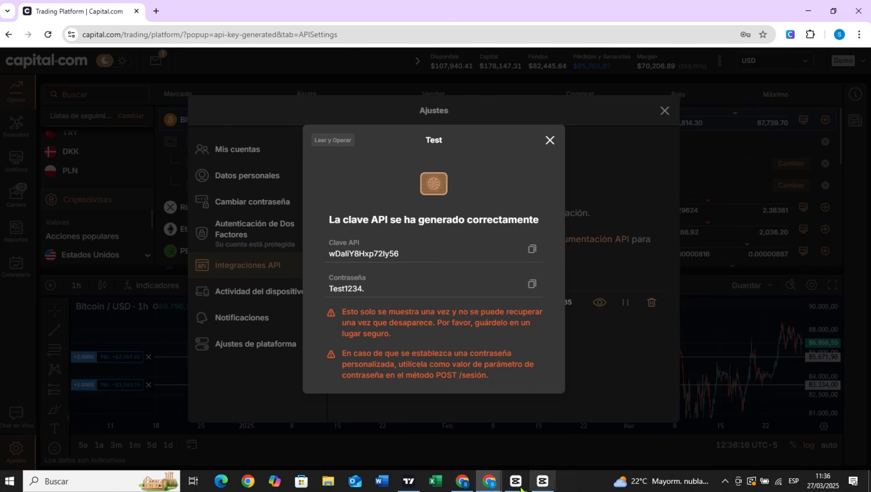
# Switch to WebhookTrade, open the Capital.com API key setup form, and enter the Capital.com account's e-mail.
pyautogui.moveTo(488, 484)
pyautogui.click(534, 455)
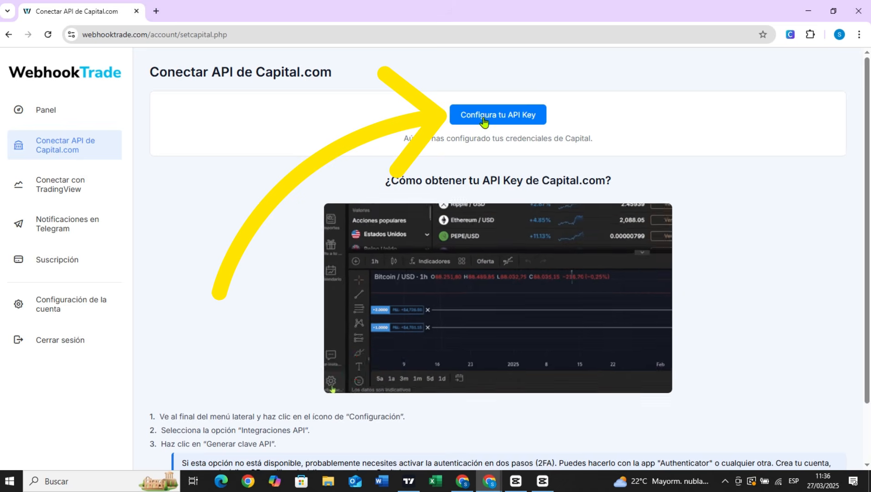
pyautogui.click(498, 115)
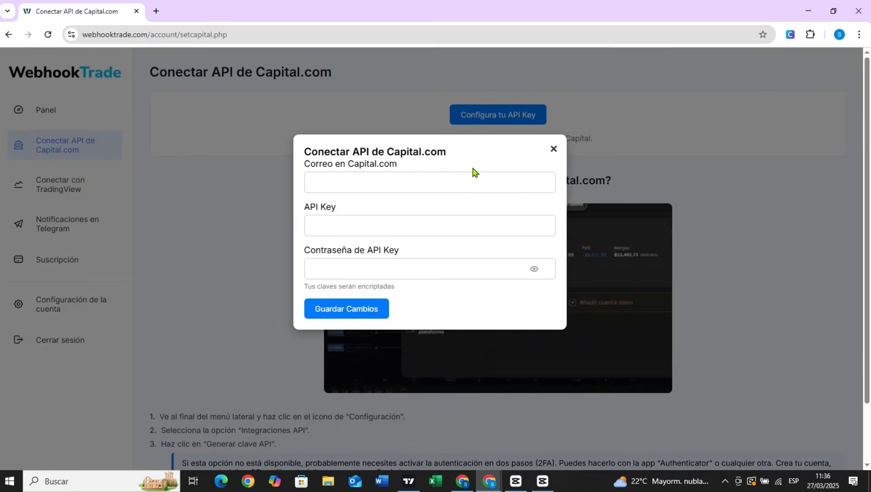
pyautogui.click(503, 185)
pyautogui.hotkey('ctrl', 'v')
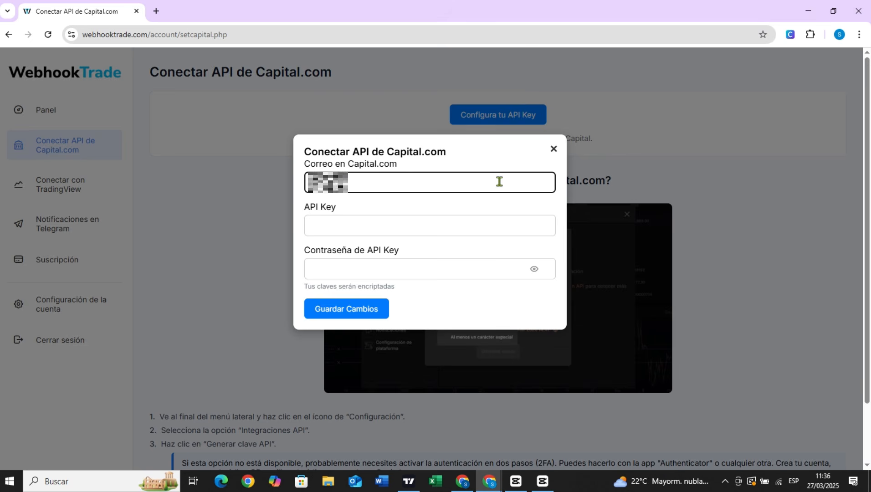
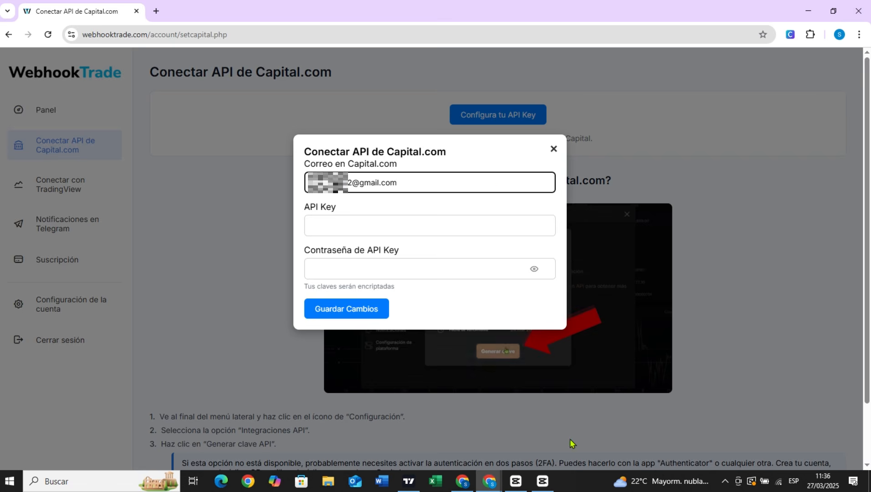
# Copy the generated API key from the Capital.com window and paste it into WebhookTrade's API Key field.
pyautogui.moveTo(489, 481)
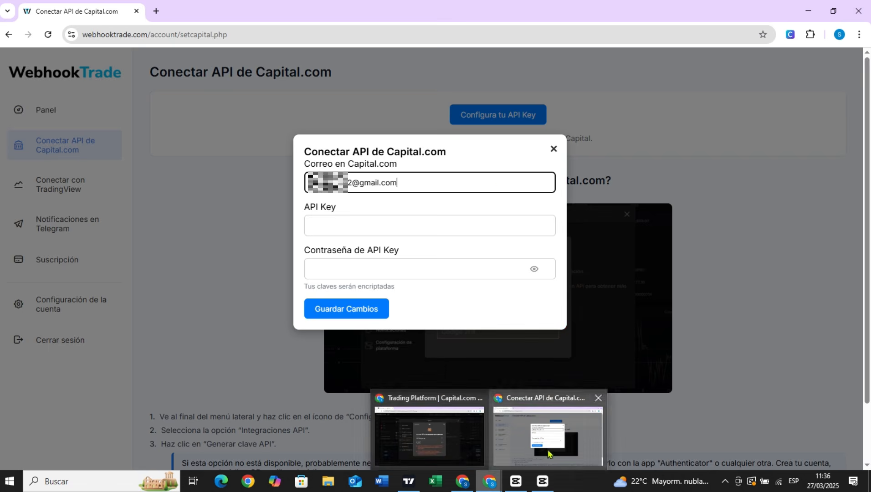
pyautogui.click(448, 451)
pyautogui.click(533, 250)
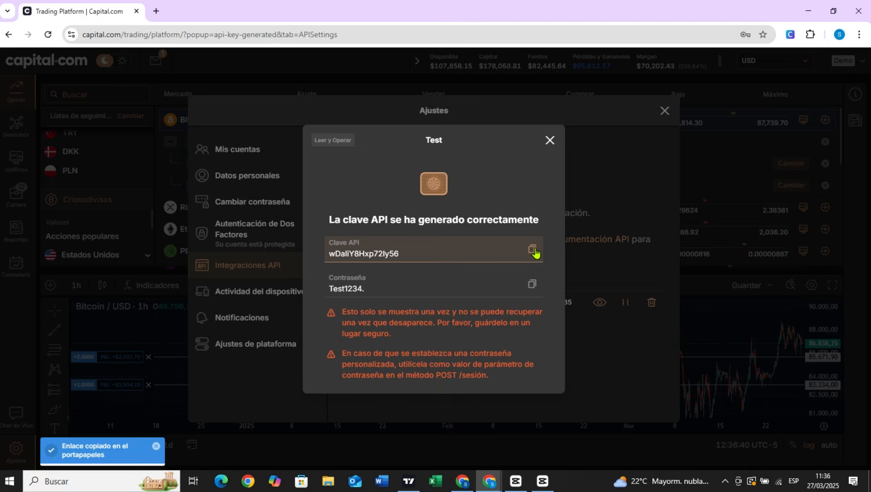
pyautogui.moveTo(499, 483)
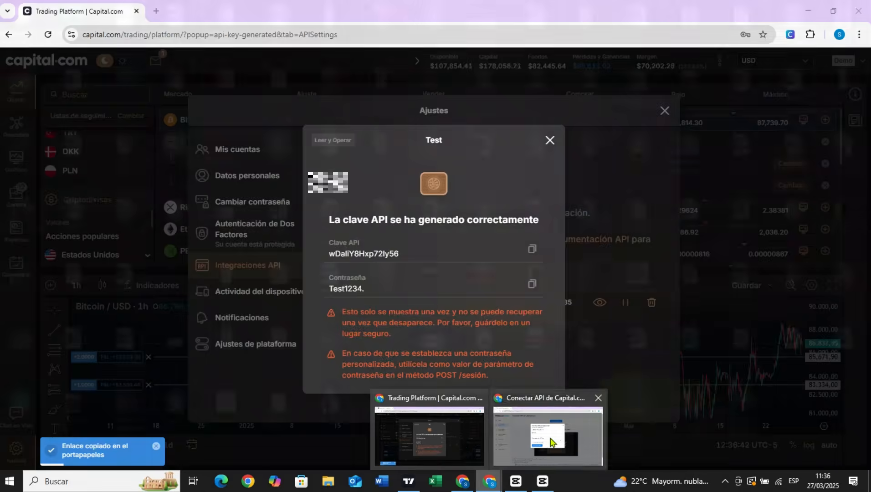
pyautogui.click(533, 445)
pyautogui.click(405, 227)
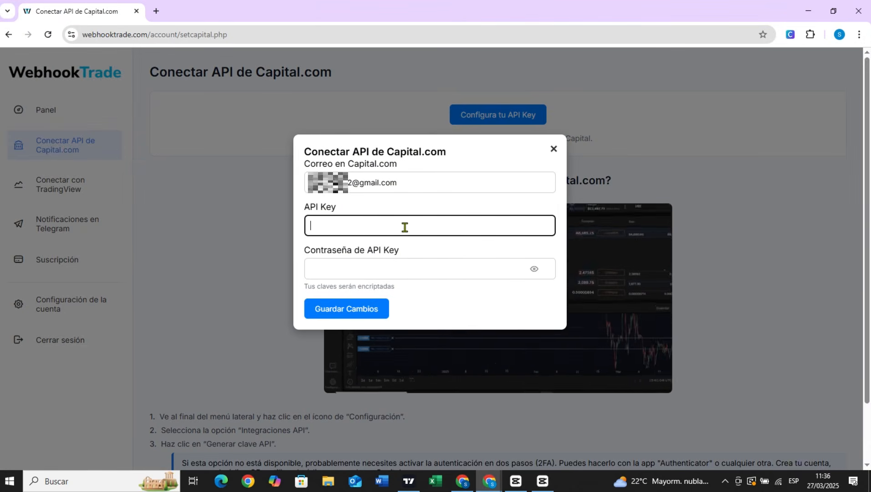
pyautogui.hotkey('ctrl', 'v')
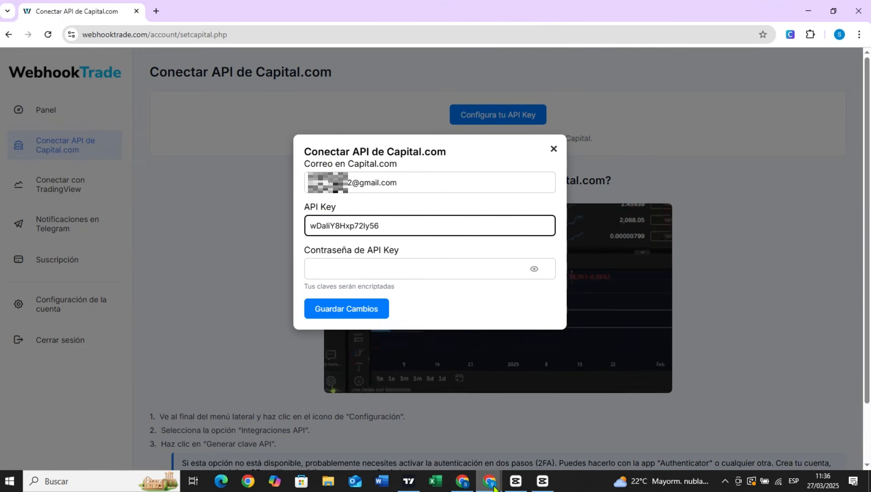
# Copy the API key password from Capital.com into WebhookTrade's form, save the credentials, and dismiss the browser's offer to store the password.
pyautogui.moveTo(492, 484)
pyautogui.click(457, 444)
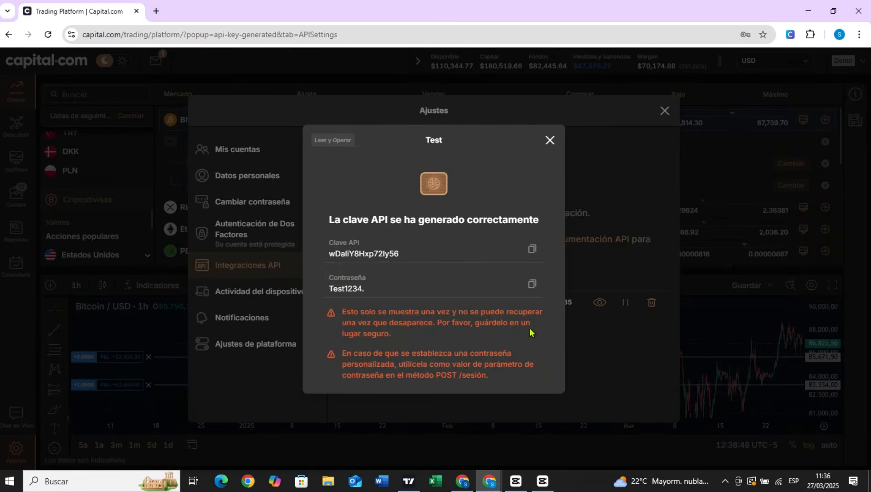
pyautogui.click(532, 285)
pyautogui.moveTo(494, 482)
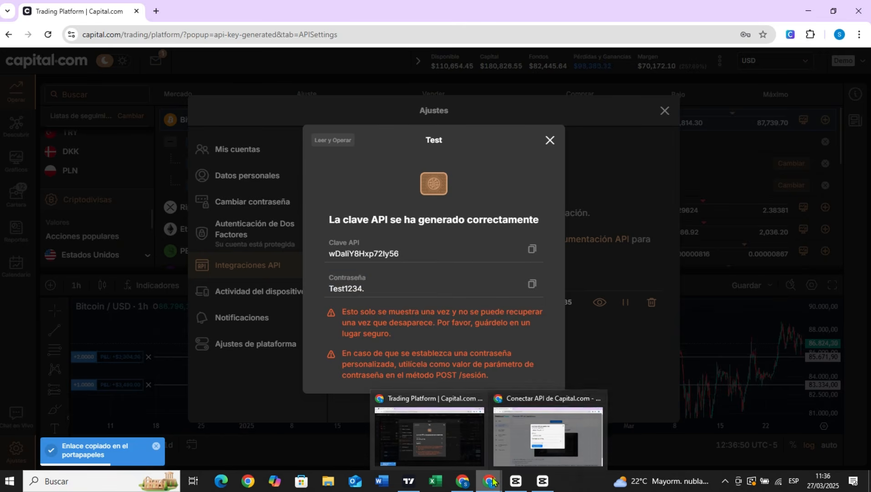
pyautogui.click(518, 440)
pyautogui.click(423, 264)
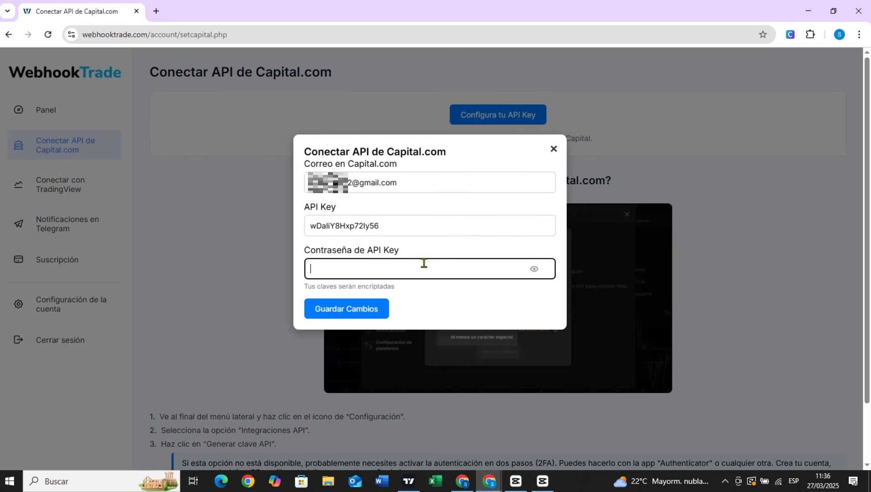
pyautogui.hotkey('ctrl', 'v')
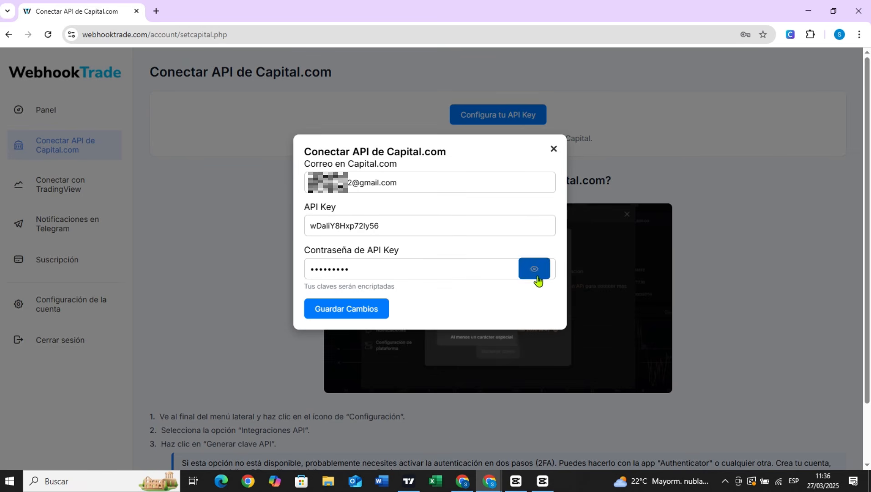
pyautogui.click(536, 277)
pyautogui.click(363, 312)
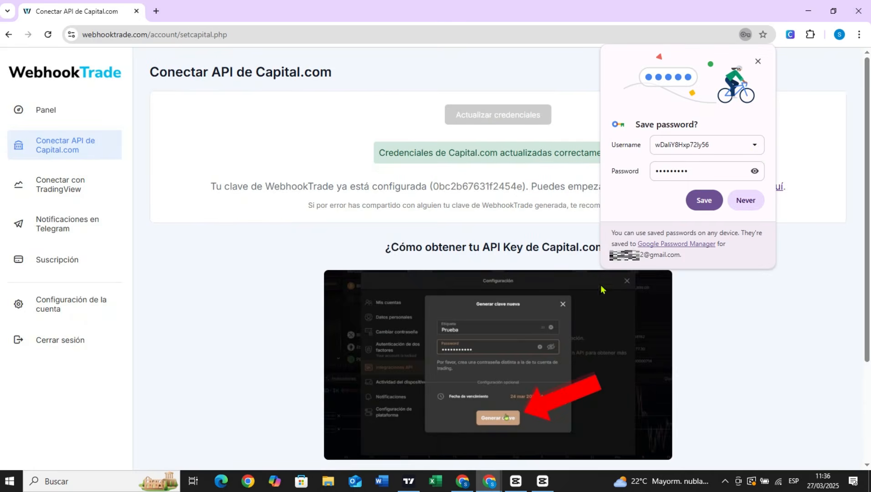
pyautogui.click(759, 61)
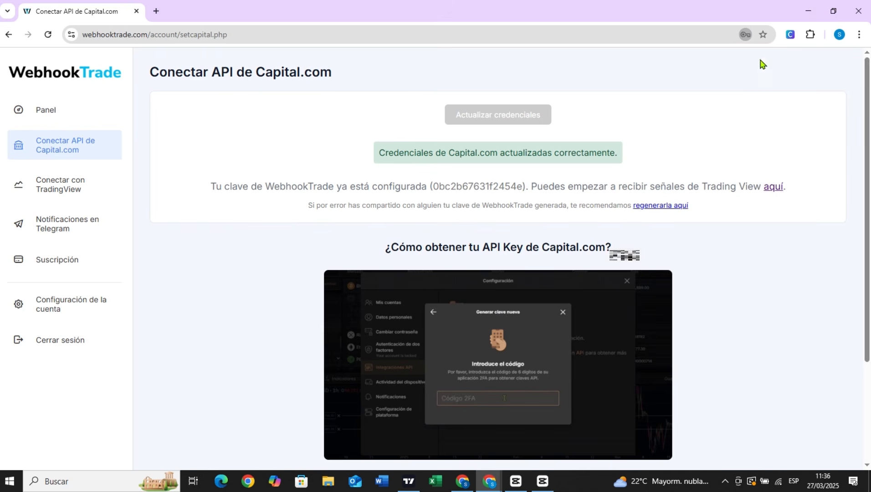
pyautogui.scroll(-3, 813, 281)
pyautogui.scroll(3, 813, 280)
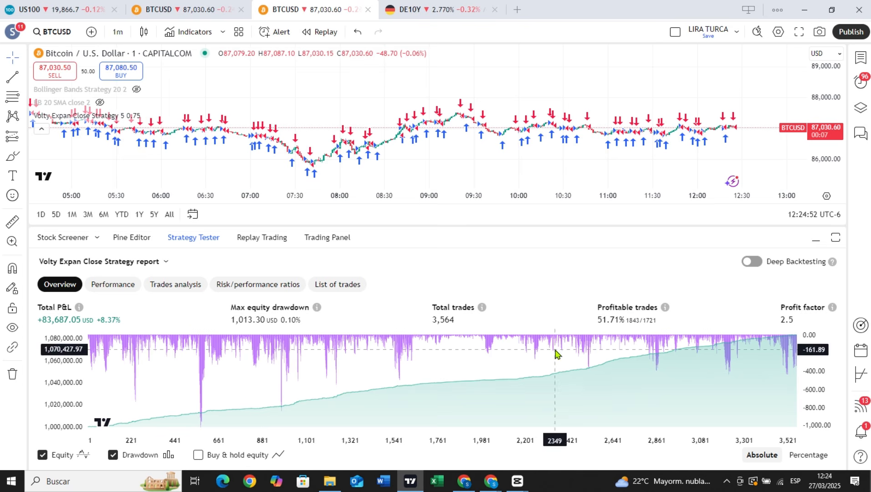
# Start a new alert for the Volty Expan Close Strategy on the BTCUSD 1m chart and go to its message text.
pyautogui.click(145, 265)
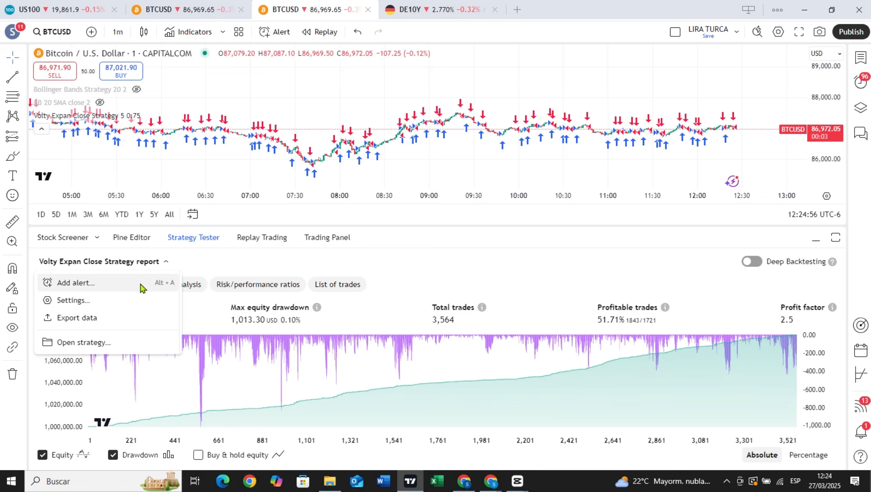
pyautogui.click(142, 286)
pyautogui.click(458, 319)
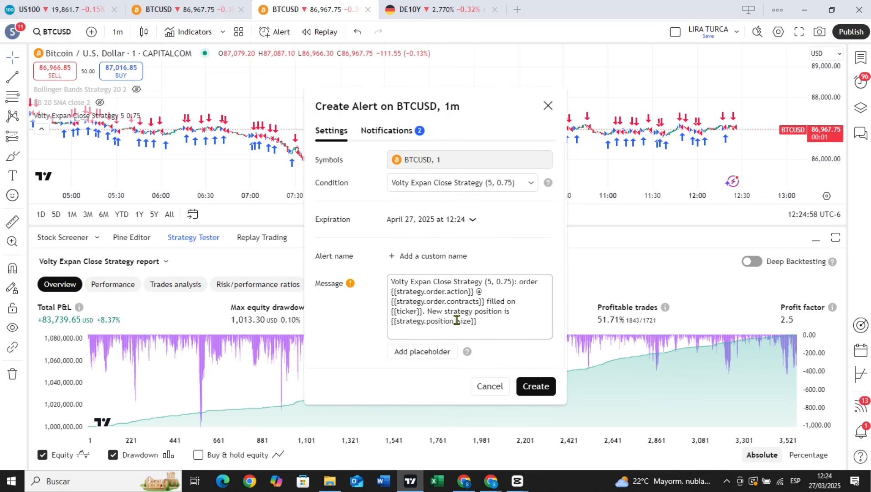
pyautogui.moveTo(479, 322); pyautogui.dragTo(391, 284)
pyautogui.click(427, 298)
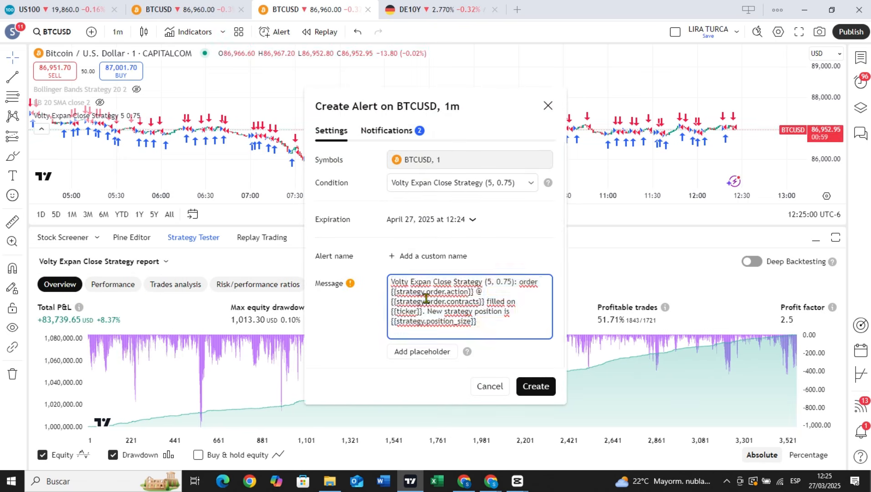
# Switch to WebhookTrade and open the TradingView connection page at its JSON alert message generator.
pyautogui.click(496, 483)
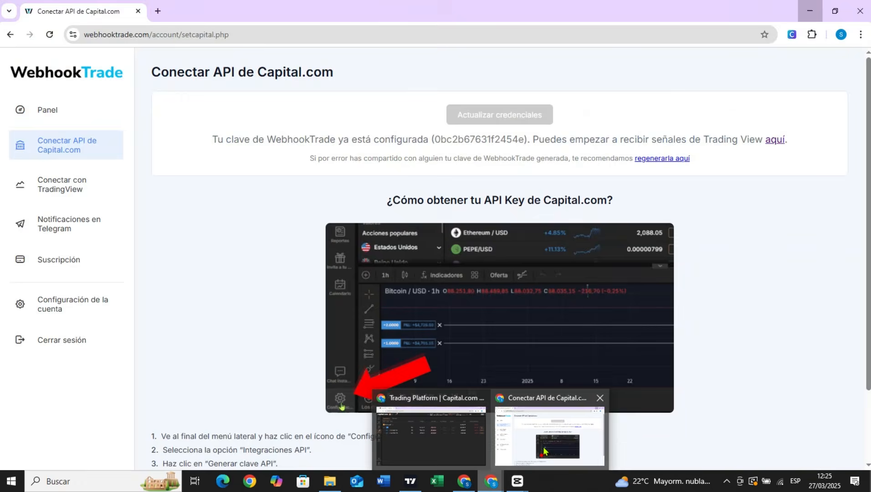
pyautogui.click(545, 451)
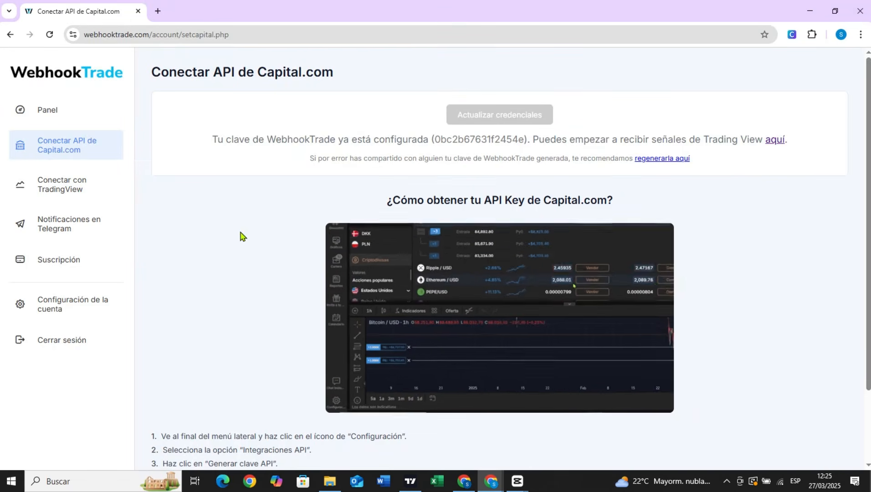
pyautogui.click(78, 189)
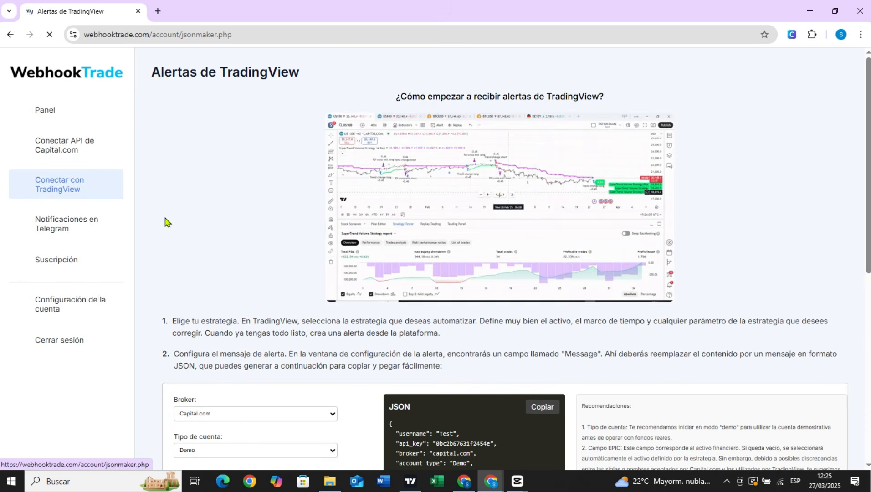
pyautogui.scroll(-6, 531, 351)
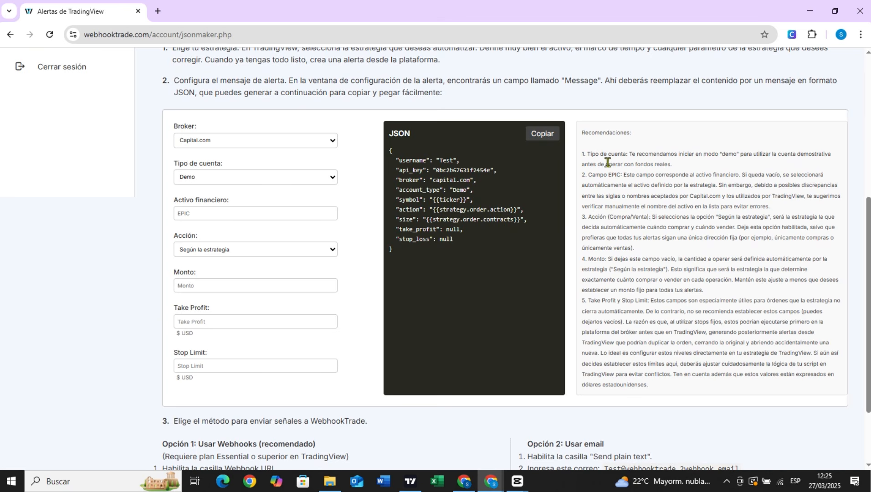
# Check the broker and account type options of the JSON generator, keeping Capital.com and Demo.
pyautogui.click(300, 142)
pyautogui.click(302, 177)
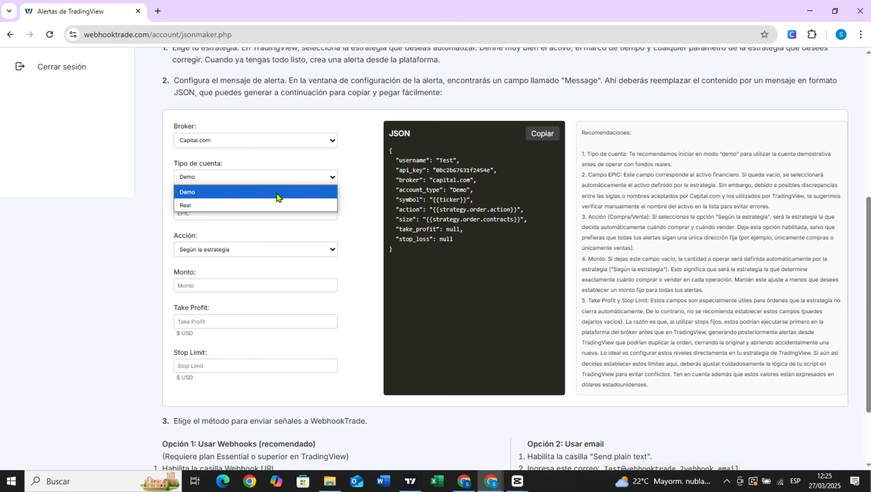
pyautogui.click(344, 166)
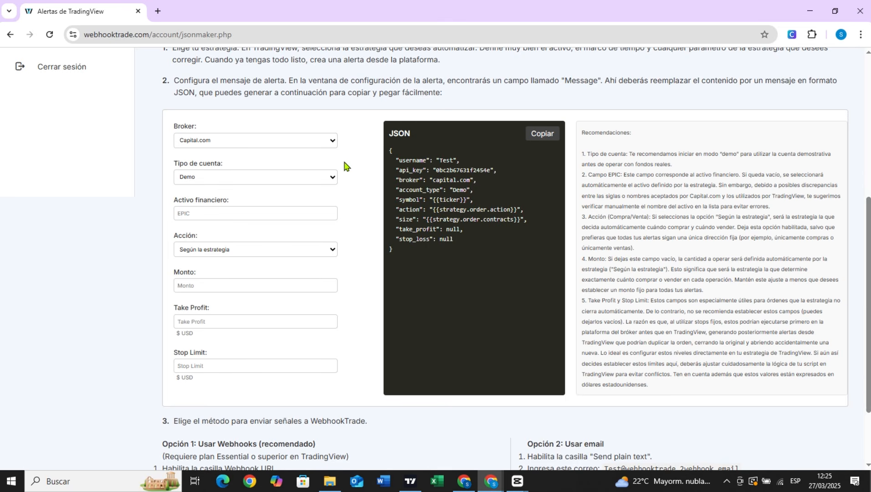
# Set the JSON generator's financial asset to BTCUSD, the Bitcoin / USD crypto entry.
pyautogui.click(263, 213)
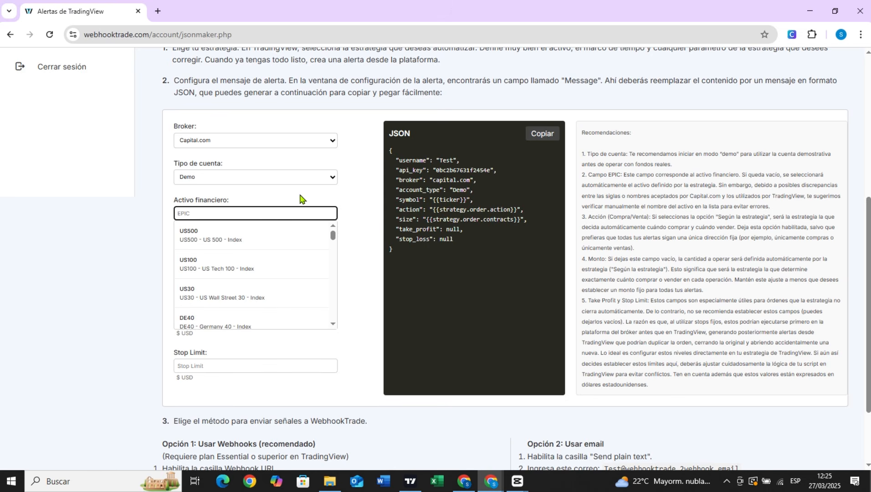
pyautogui.write('btx')
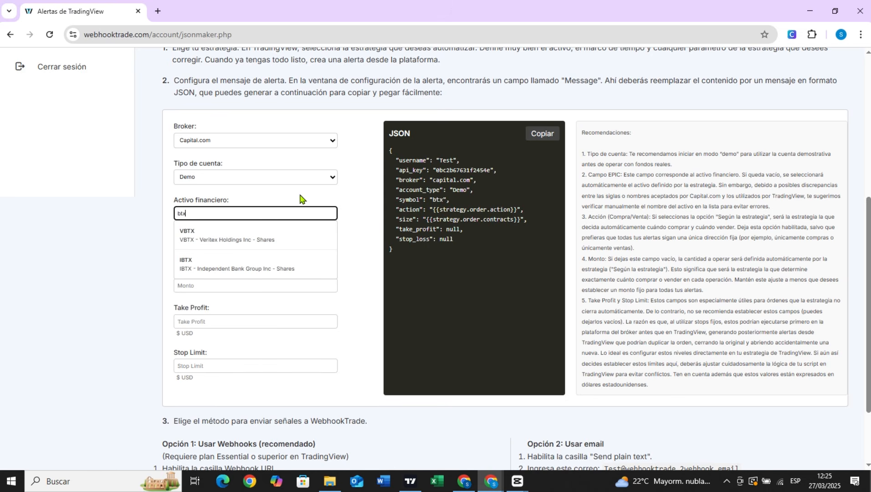
pyautogui.press('BackSpace')
pyautogui.write('c')
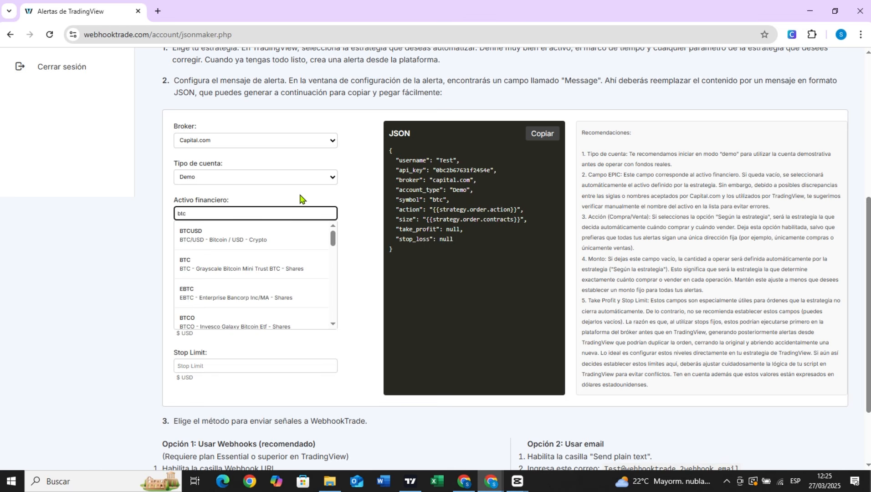
pyautogui.click(293, 229)
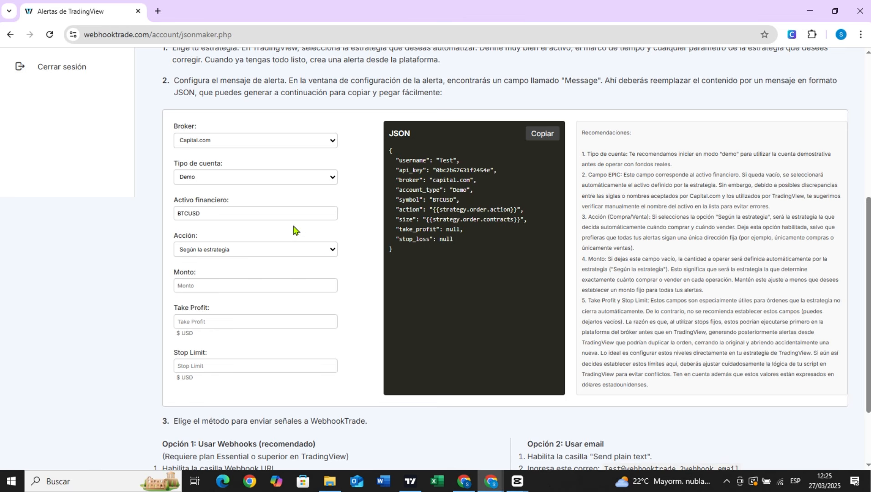
# Keep the action as Según la estrategia, set the amount to Según la estrategia, and leave Take Profit and Stop Limit empty.
pyautogui.click(301, 250)
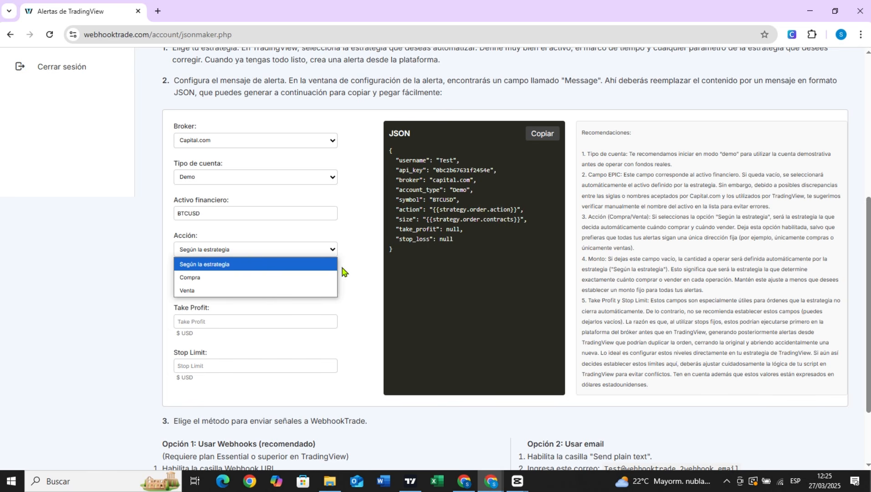
pyautogui.click(375, 277)
pyautogui.click(302, 286)
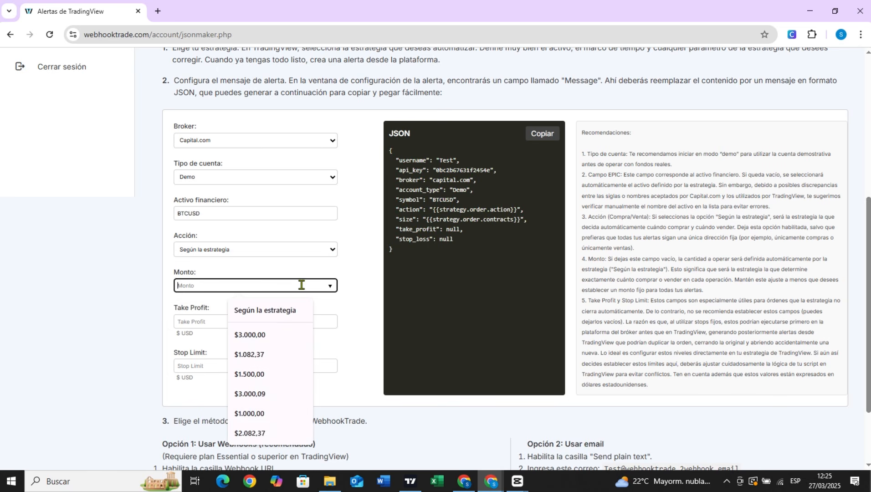
pyautogui.click(288, 310)
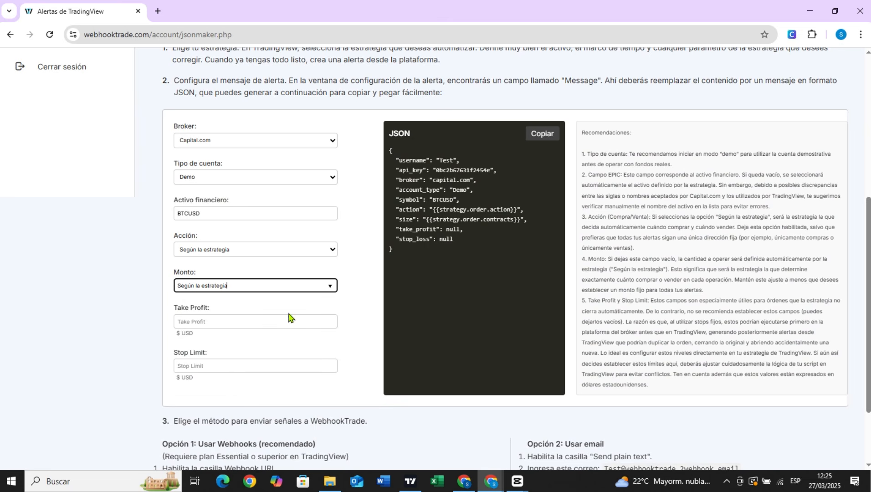
pyautogui.click(360, 305)
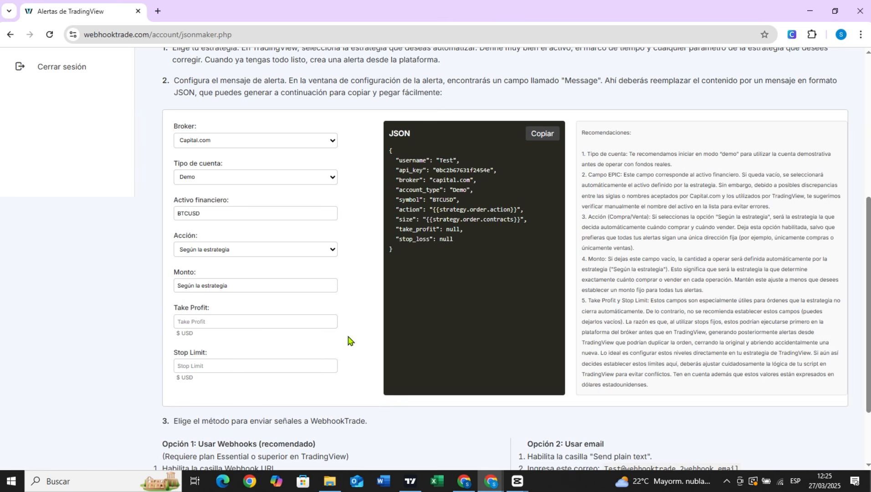
pyautogui.click(297, 325)
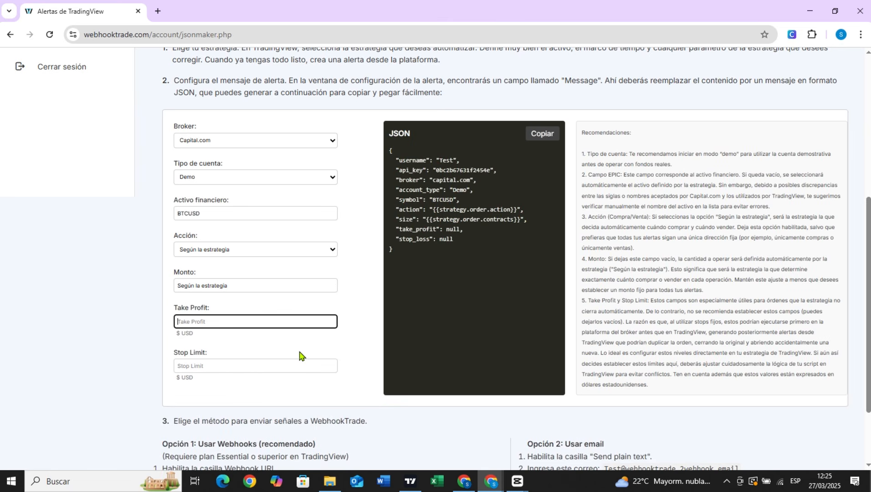
pyautogui.click(303, 365)
pyautogui.click(377, 325)
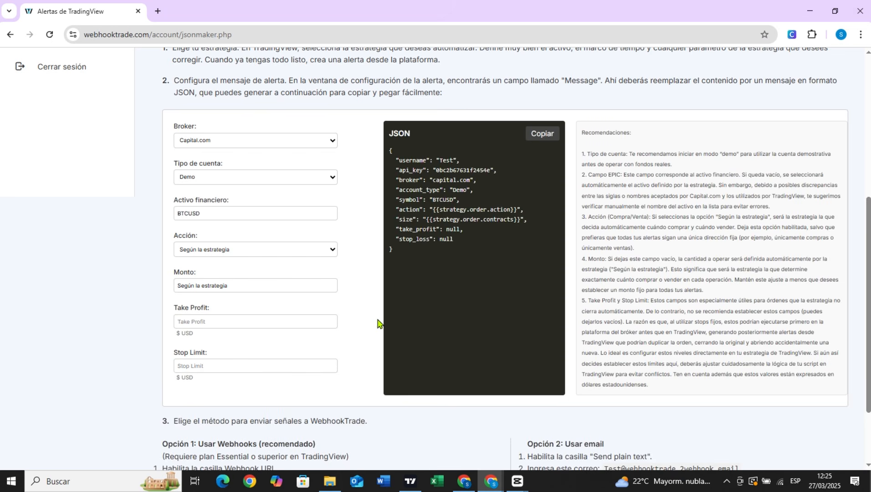
# Copy the generated JSON, including its API key, and replace the message text of the TradingView alert with it.
pyautogui.scroll(1, 507, 260)
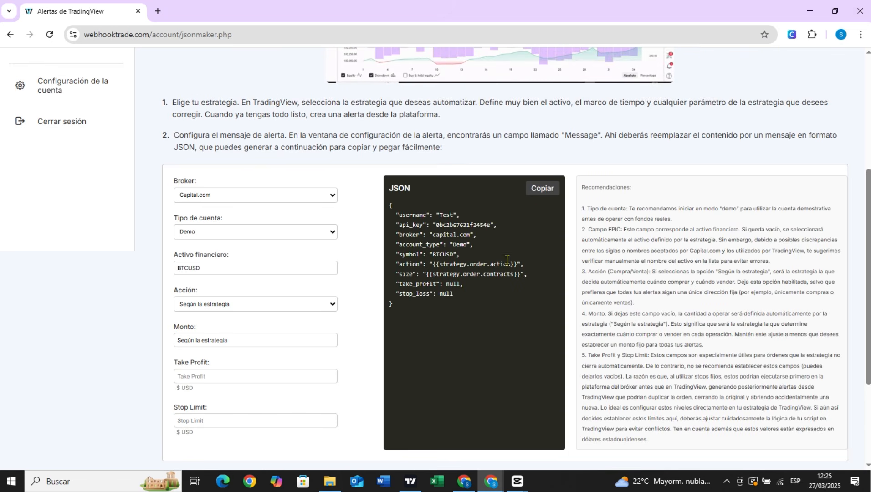
pyautogui.click(539, 189)
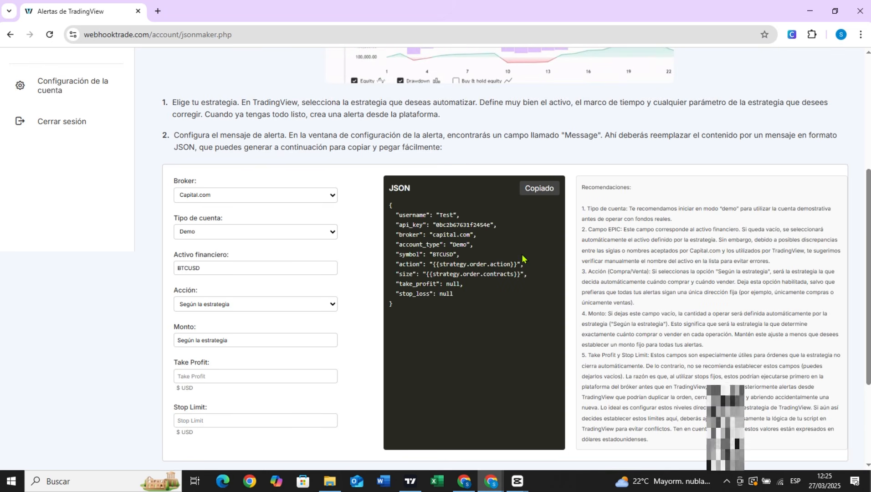
pyautogui.scroll(-3, 522, 254)
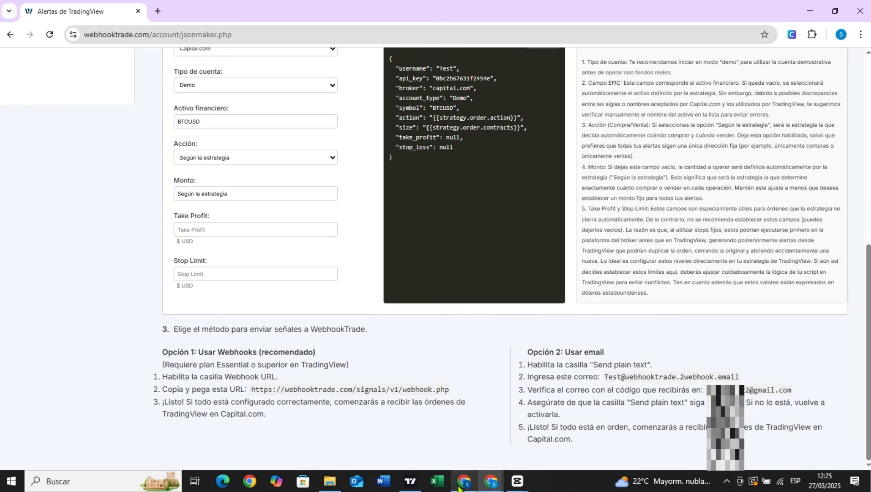
pyautogui.click(411, 482)
pyautogui.moveTo(487, 331); pyautogui.dragTo(391, 285)
pyautogui.press('BackSpace')
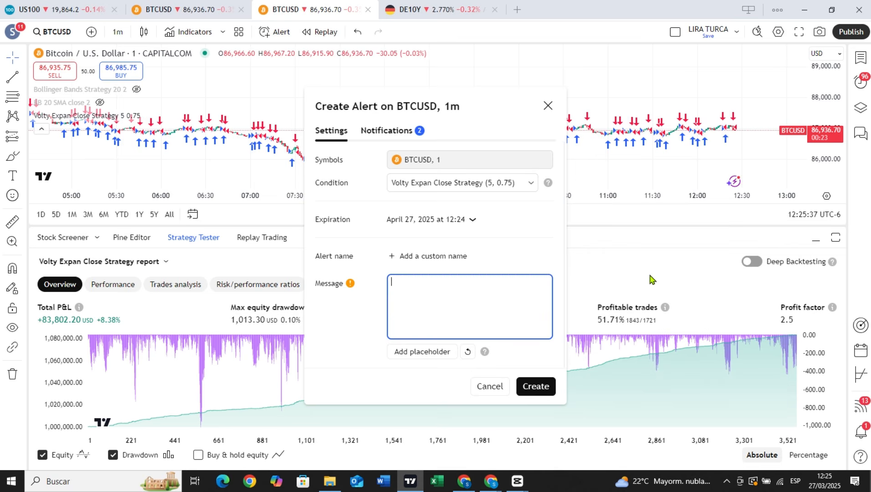
pyautogui.hotkey('ctrl', 'v')
pyautogui.click(409, 137)
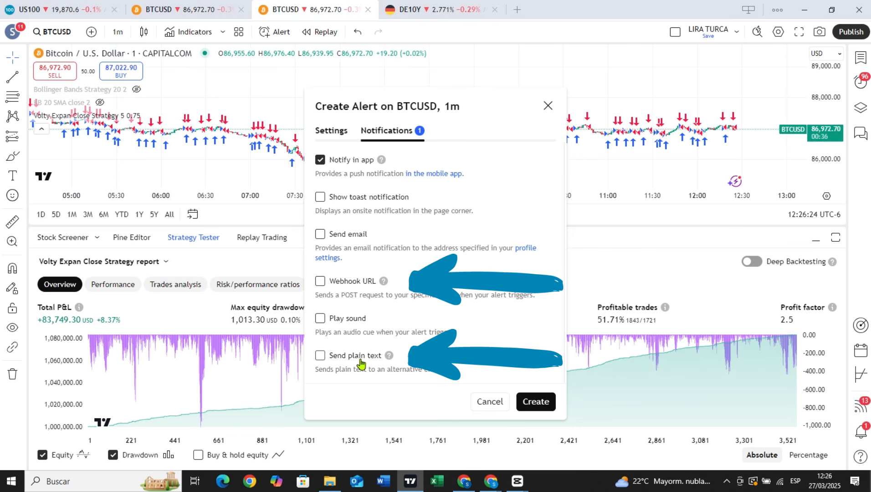
pyautogui.click(320, 282)
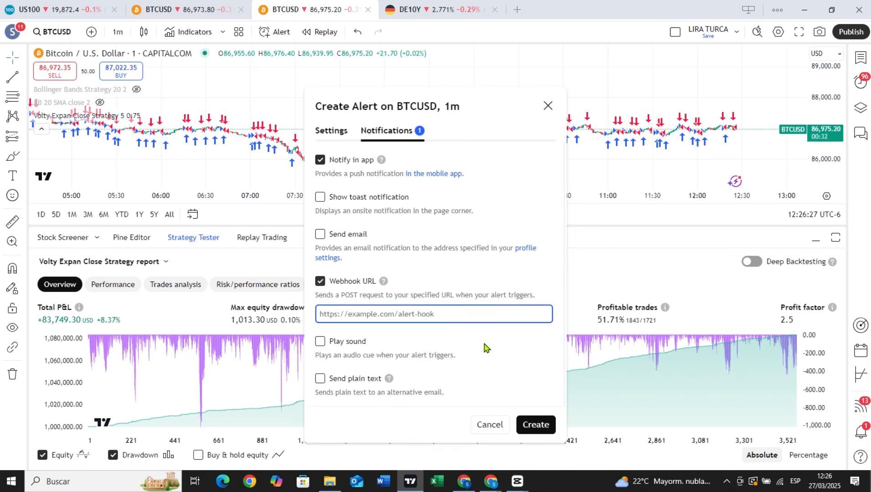
pyautogui.moveTo(490, 486)
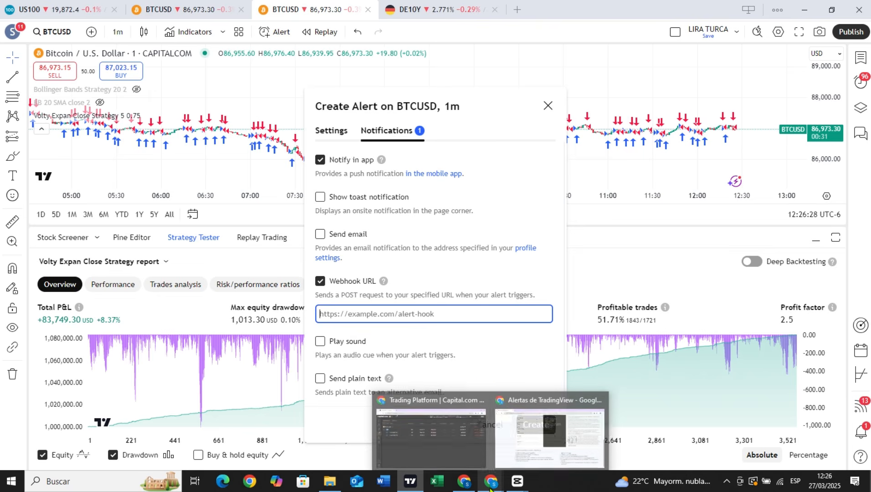
pyautogui.click(549, 437)
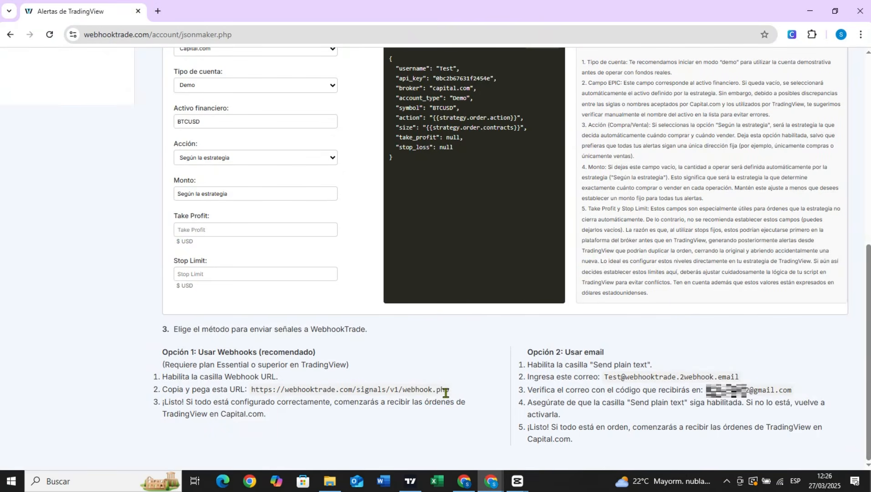
pyautogui.moveTo(452, 391); pyautogui.dragTo(252, 397)
pyautogui.hotkey('ctrl', 'c')
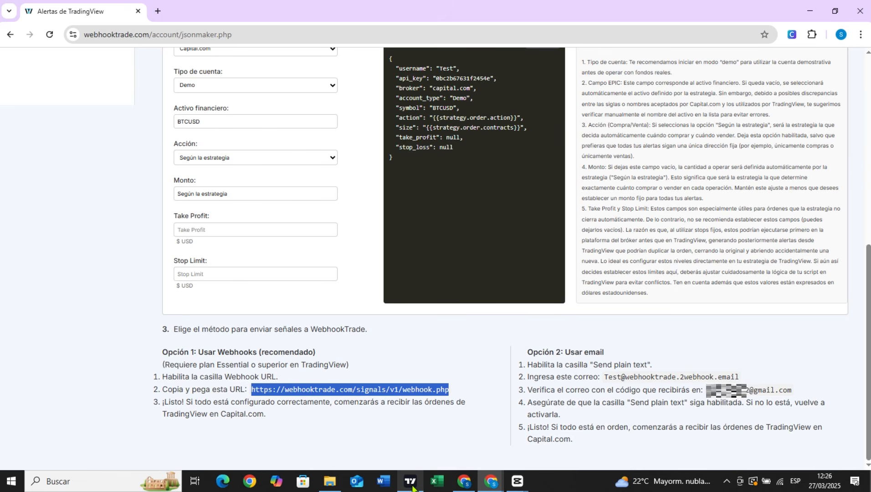
pyautogui.moveTo(412, 486)
pyautogui.click(443, 442)
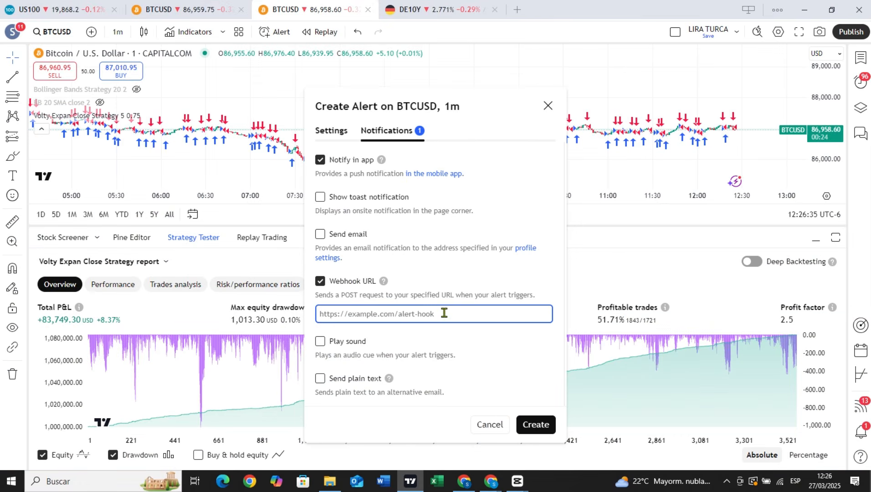
pyautogui.hotkey('ctrl', 'v')
pyautogui.click(493, 357)
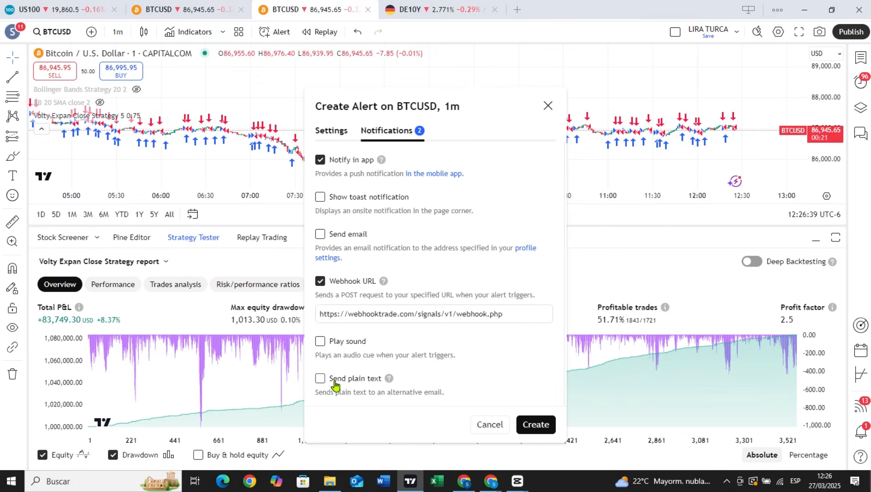
# Check the alternative e-mail delivery address in WebhookTrade's instructions, return to TradingView, and create the BTCUSD alert with the webhook only.
pyautogui.moveTo(490, 482)
pyautogui.click(549, 435)
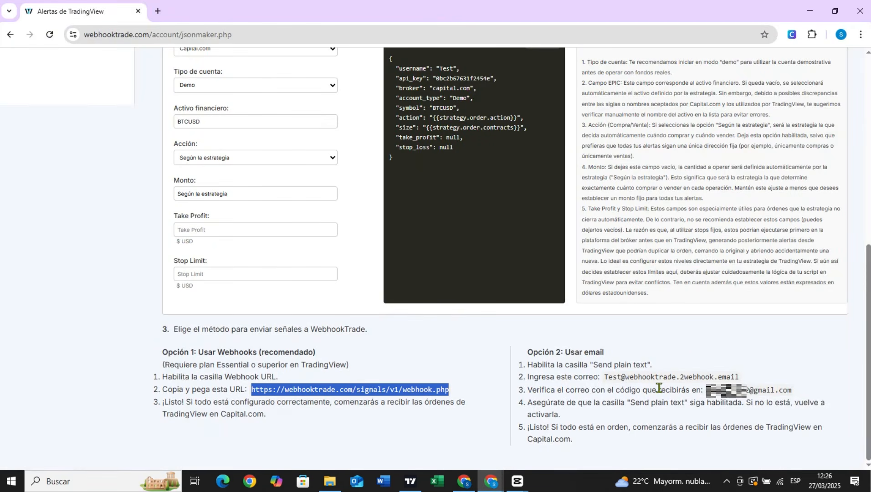
pyautogui.moveTo(604, 378); pyautogui.dragTo(741, 382)
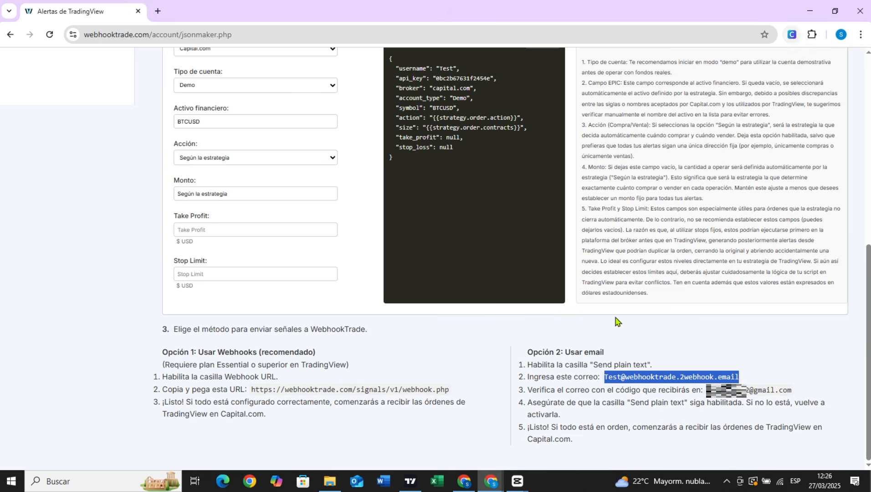
pyautogui.click(410, 481)
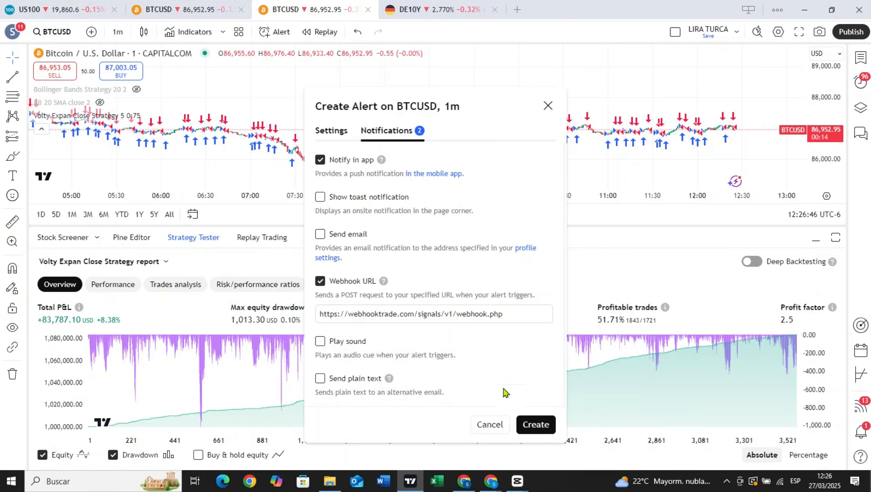
pyautogui.click(536, 425)
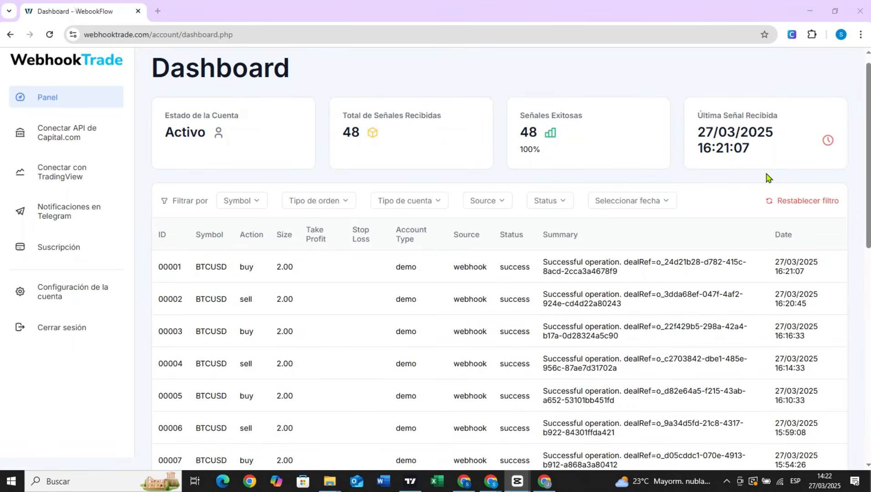
# Review the received signals on the WebhookTrade dashboard and switch to Capital.com to view the open Bitcoin / USD positions in the portfolio.
pyautogui.scroll(-10, 769, 177)
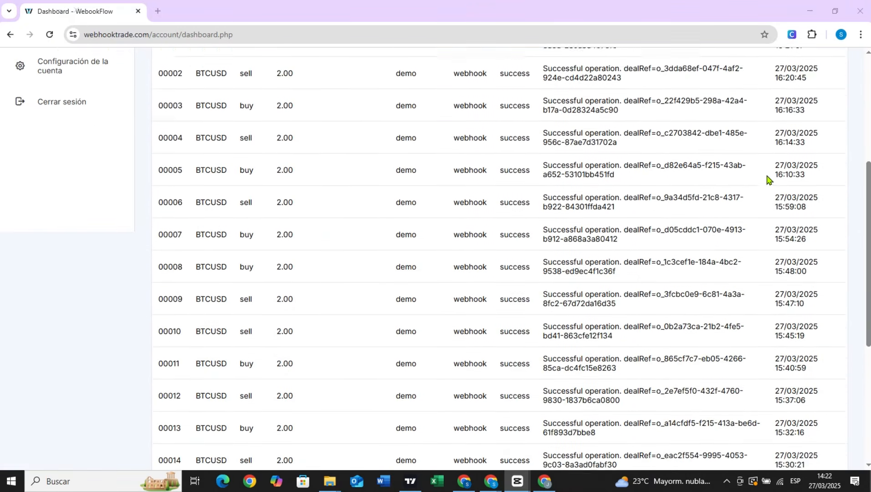
pyautogui.scroll(10, 760, 200)
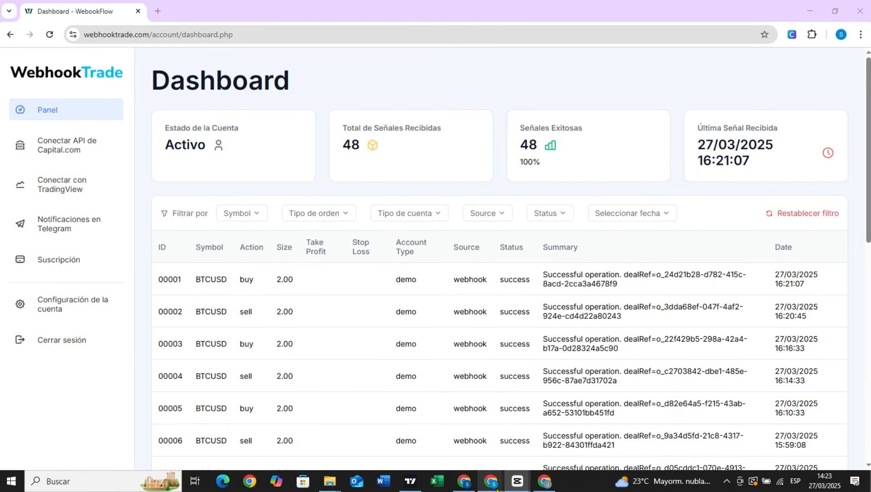
pyautogui.moveTo(496, 489)
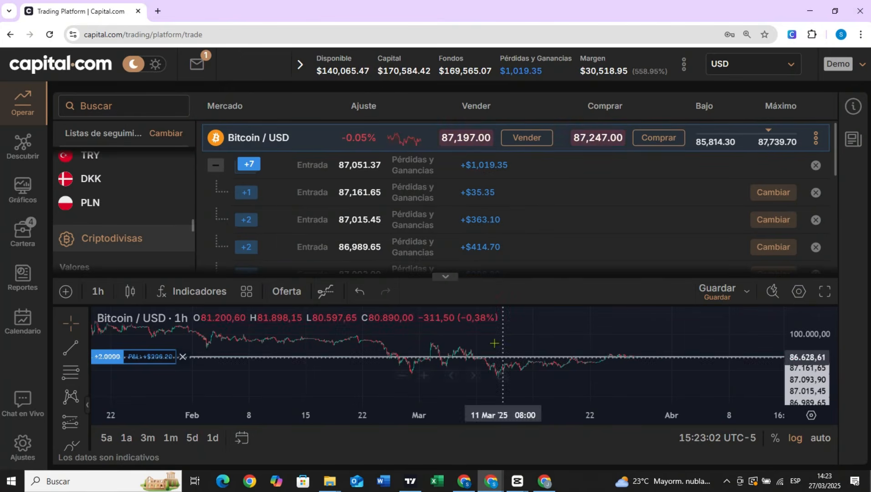
pyautogui.click(29, 238)
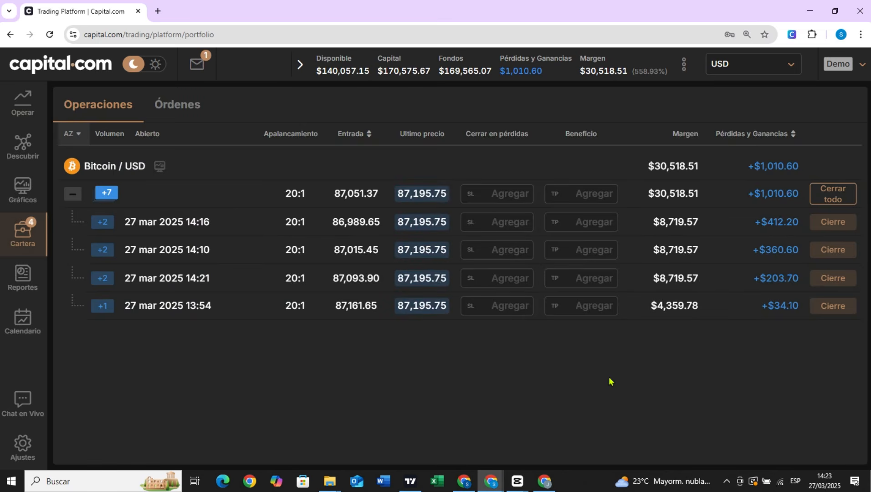